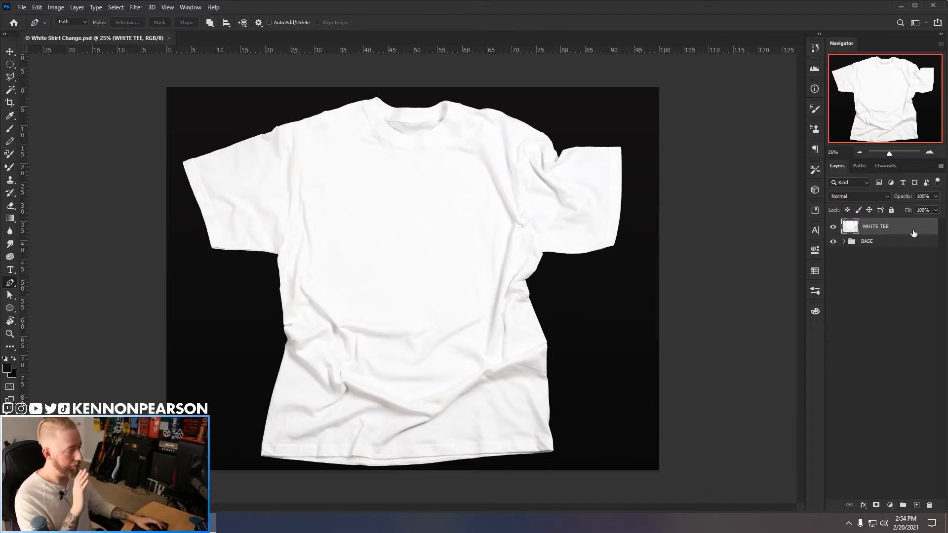
- Duplicate the WHITE TEE layer, hide the original and rename the copy HIGHLIGHTS
key(ctrl+j)
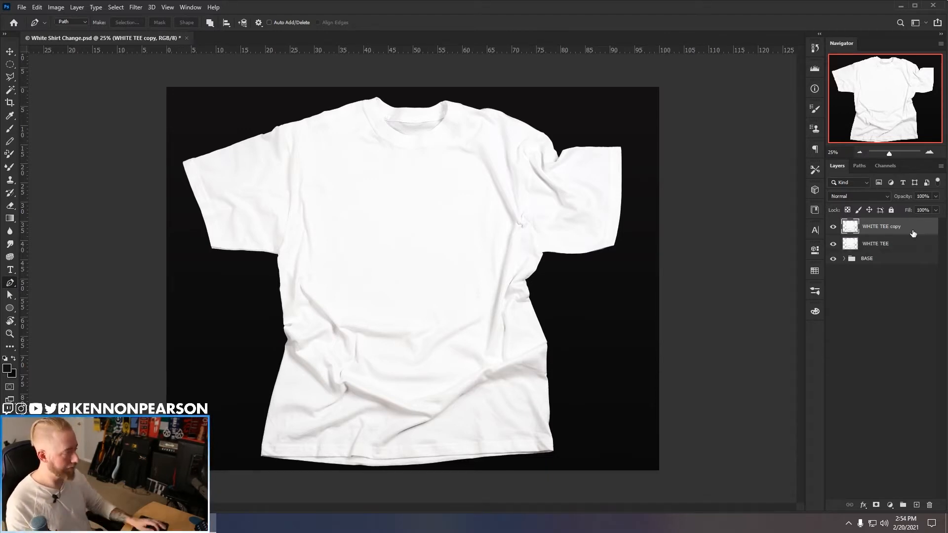
click(833, 244)
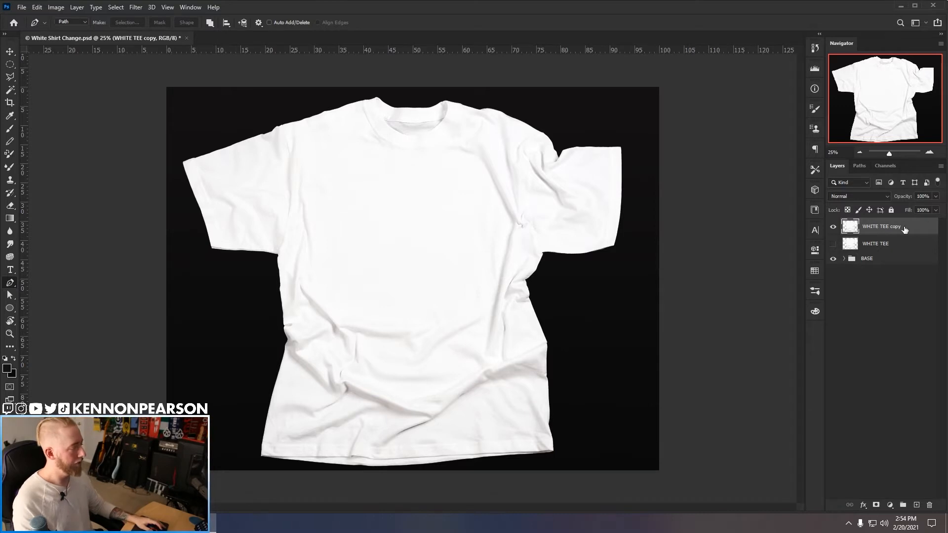
double_click(884, 229)
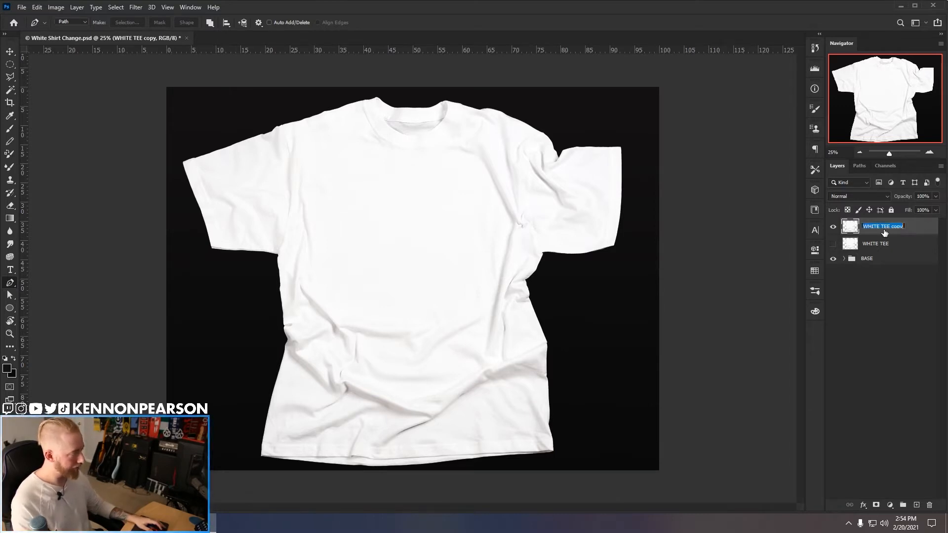
text(H)
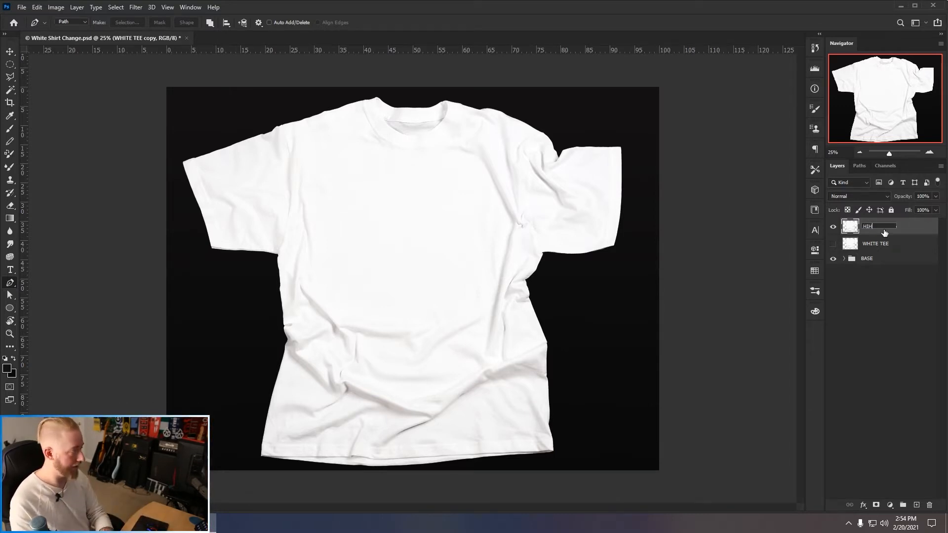
text(IGHLIGHTS)
key(Return)
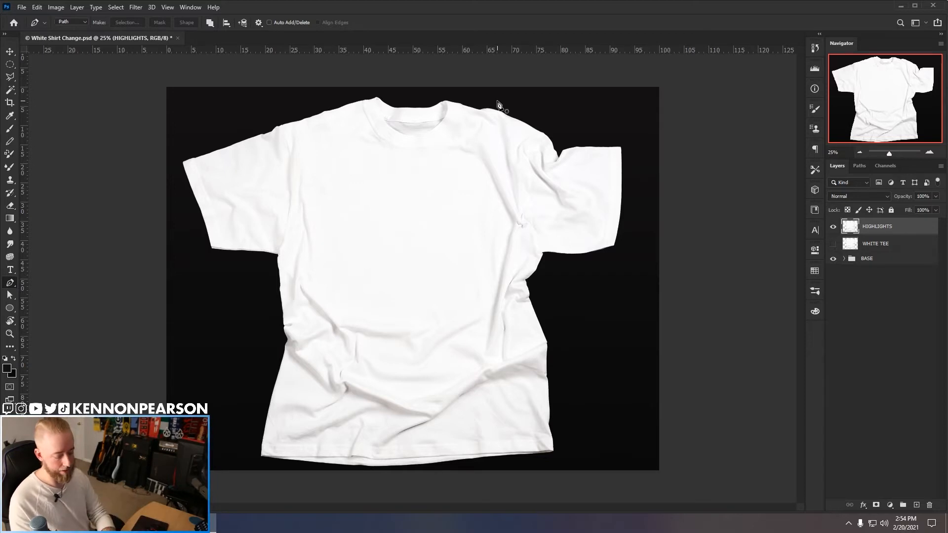
- Desaturate the HIGHLIGHTS layer completely using Hue/Saturation with Saturation at -100
key(ctrl+u)
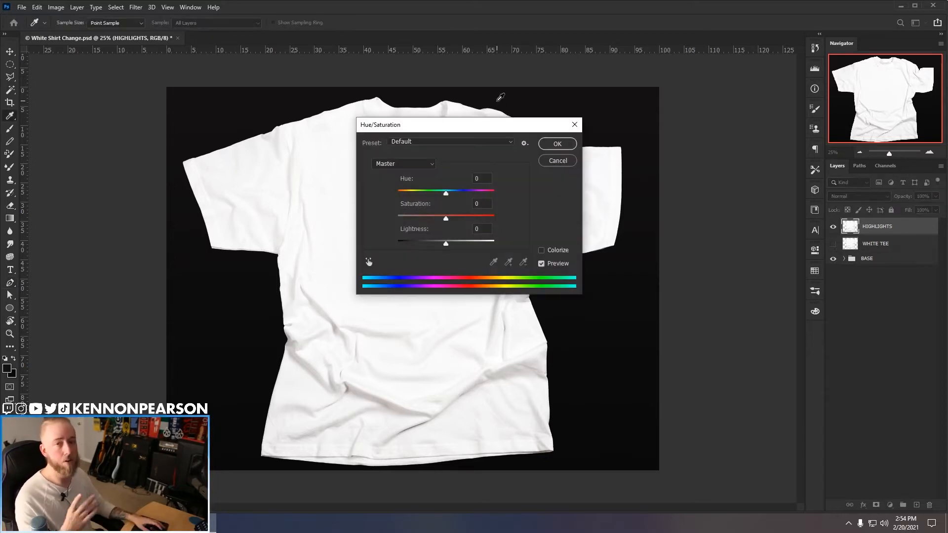
drag(445, 128, 412, 157)
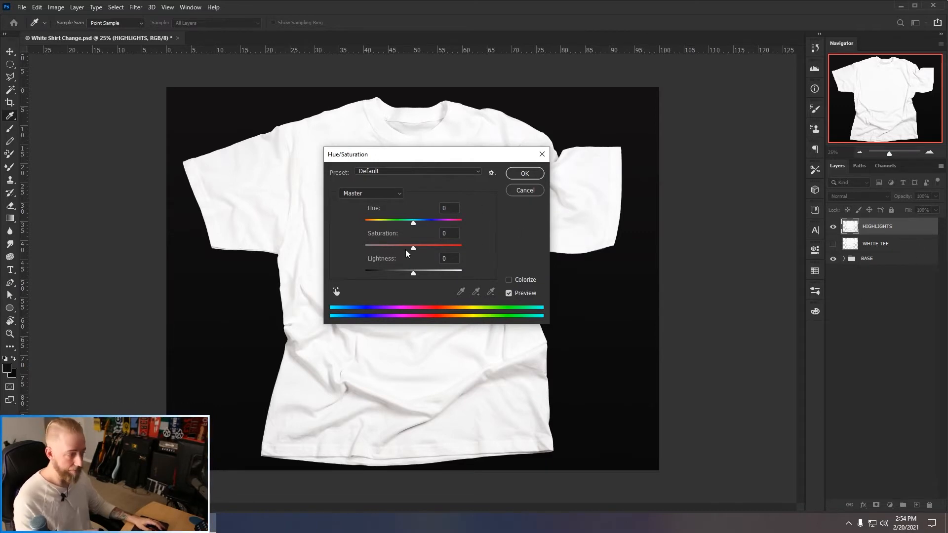
drag(413, 248, 365, 248)
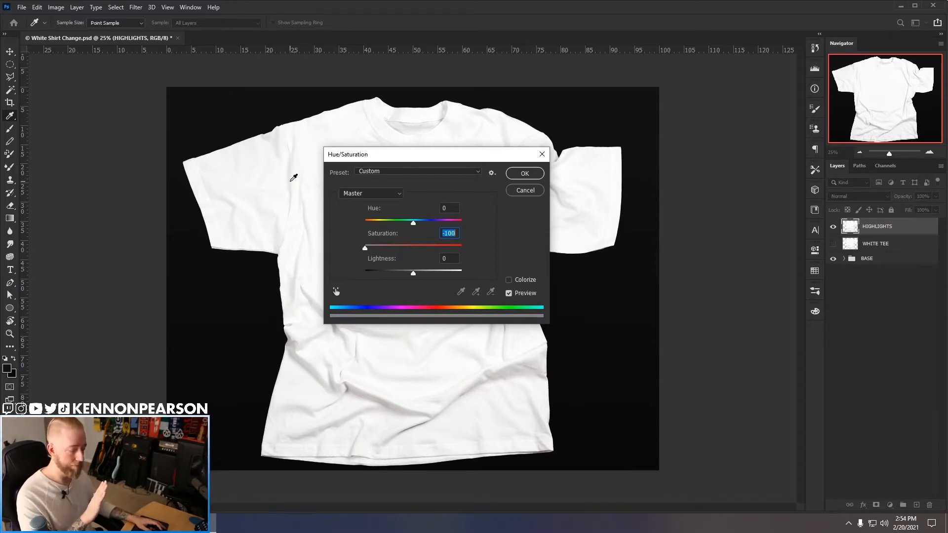
click(527, 174)
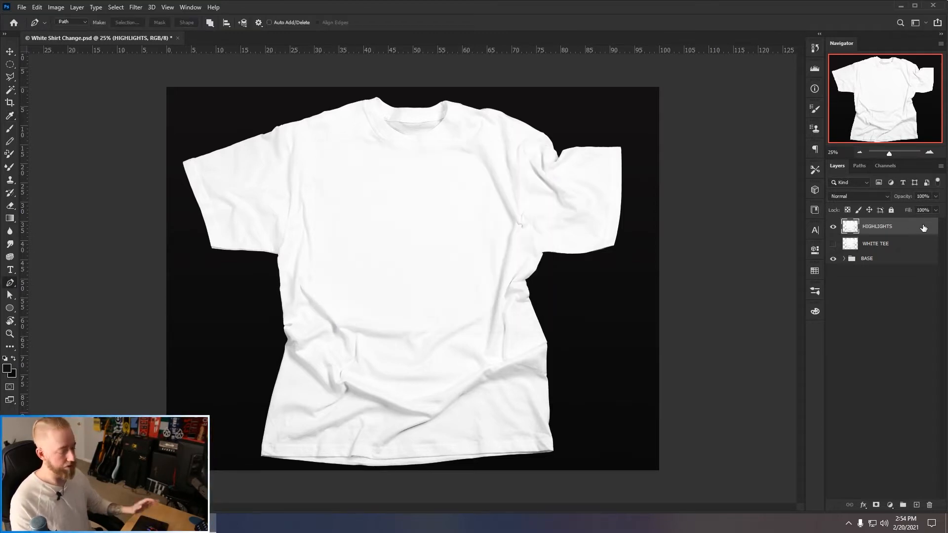
- Duplicate the HIGHLIGHTS layer and rename the copy SHADOWS
key(ctrl+j)
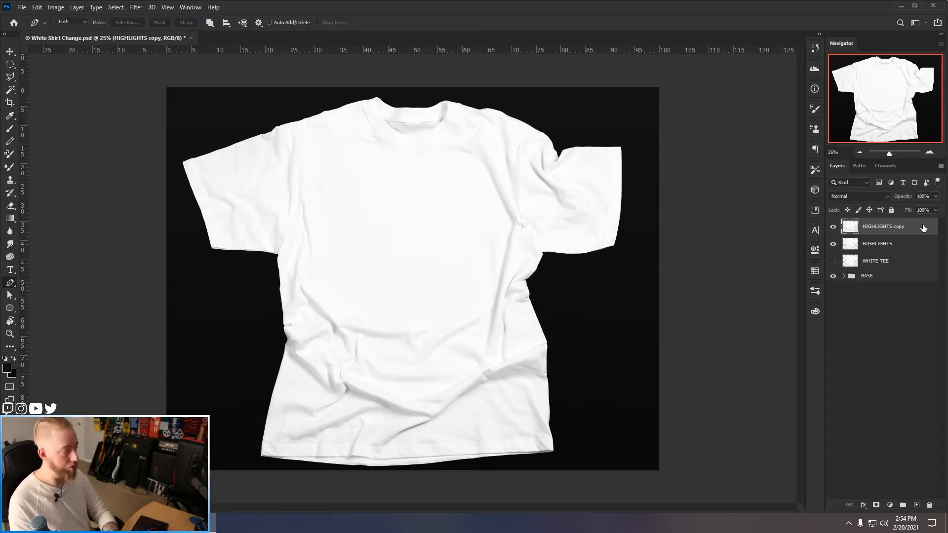
double_click(874, 233)
text(SHADOWS)
key(Return)
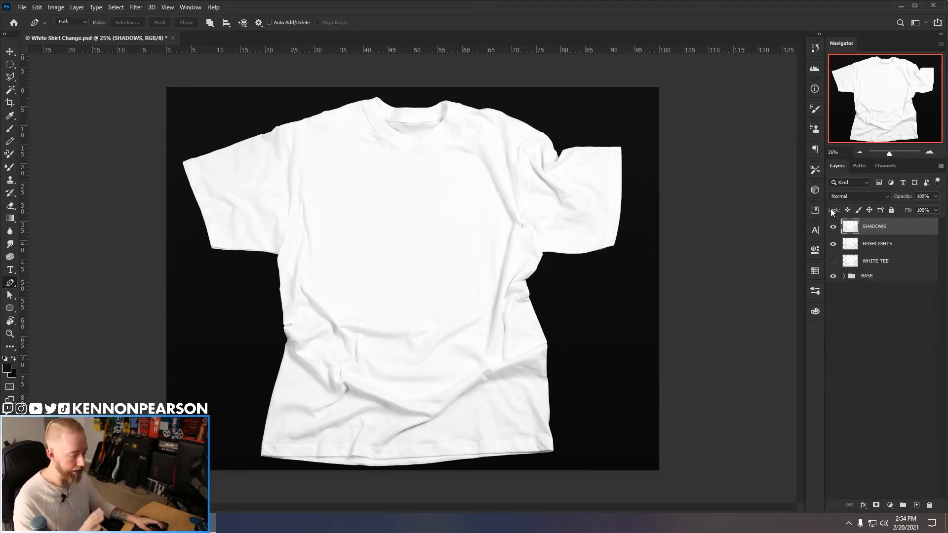
- Set the SHADOWS layer's blend mode to Multiply and hide the layer
click(862, 196)
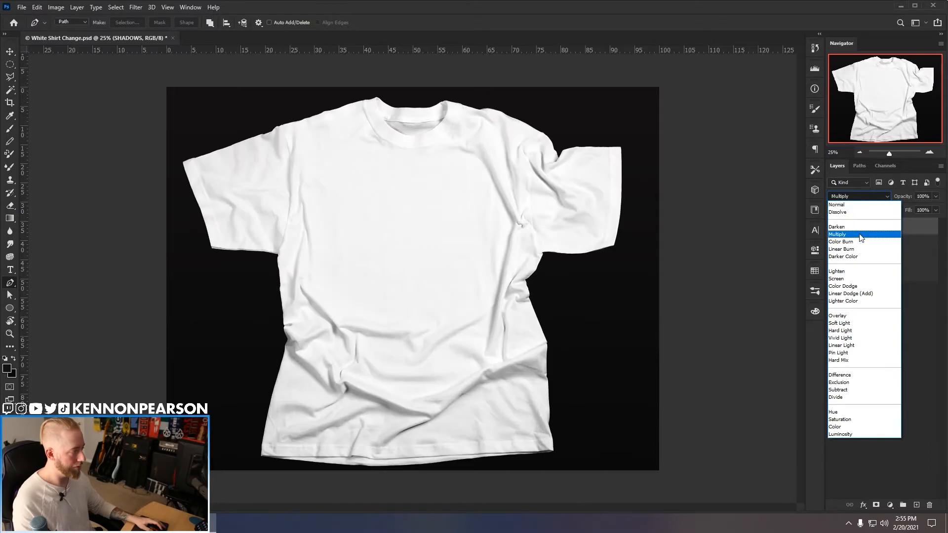
click(851, 234)
click(833, 226)
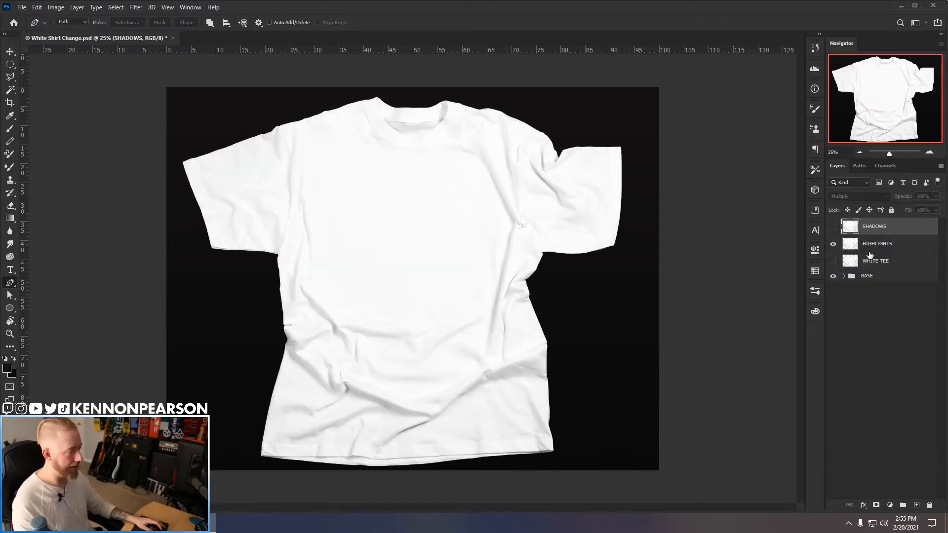
- Add a Curves adjustment layer above HIGHLIGHTS and clip it to that layer
click(897, 250)
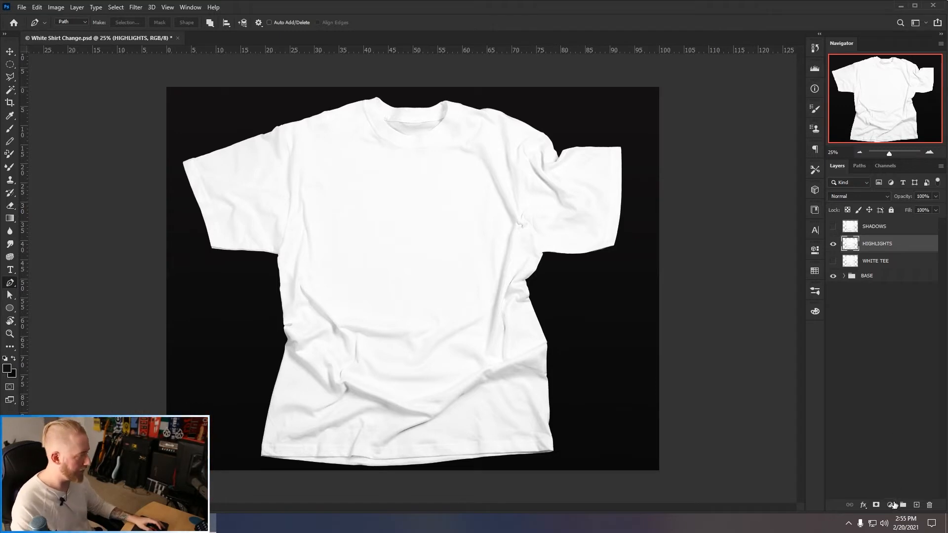
click(892, 505)
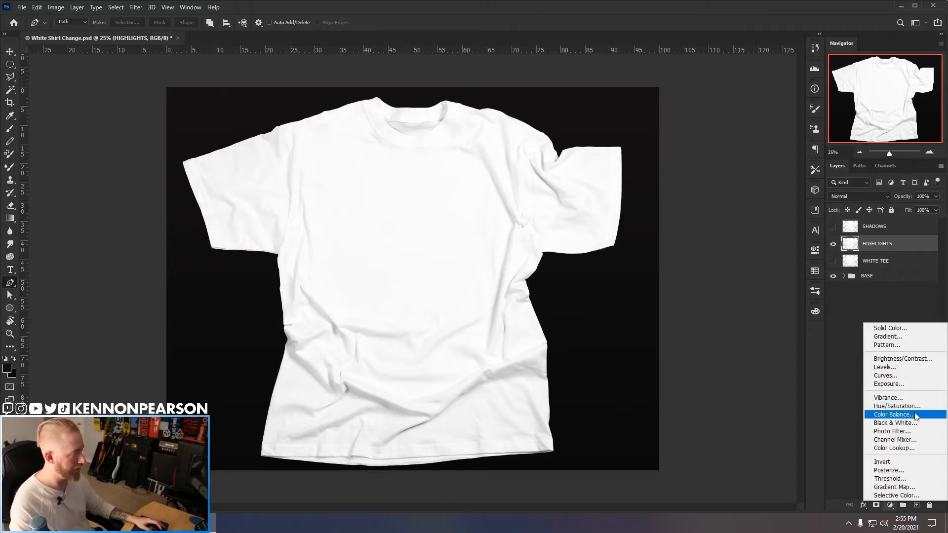
click(907, 379)
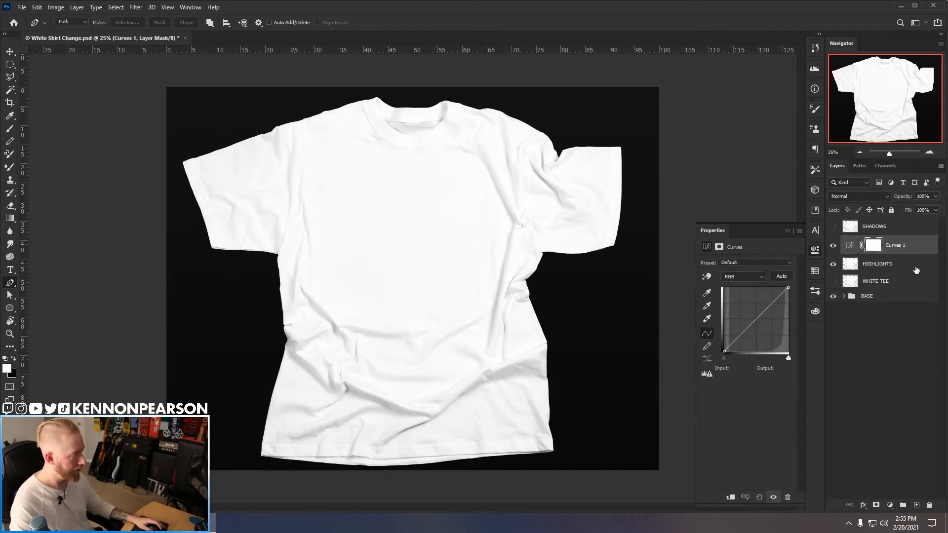
right_click(916, 245)
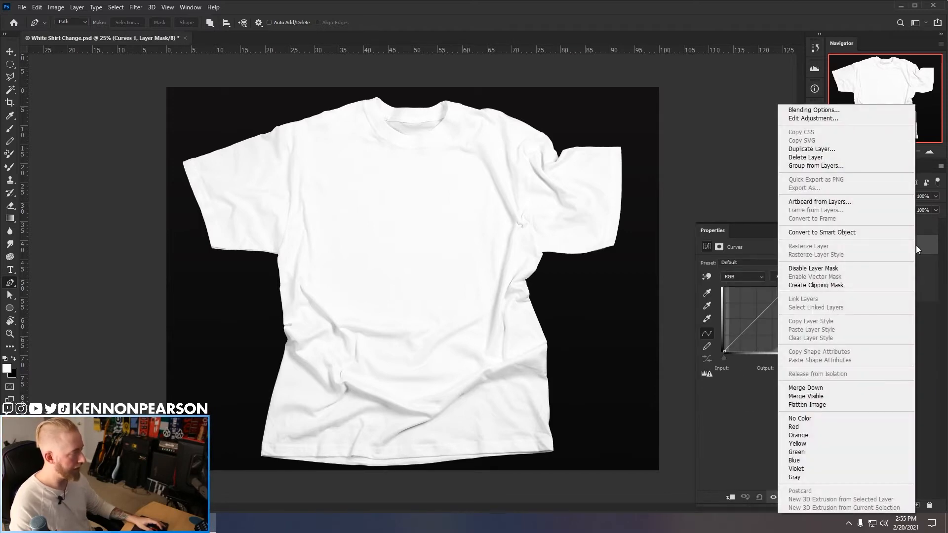
click(859, 291)
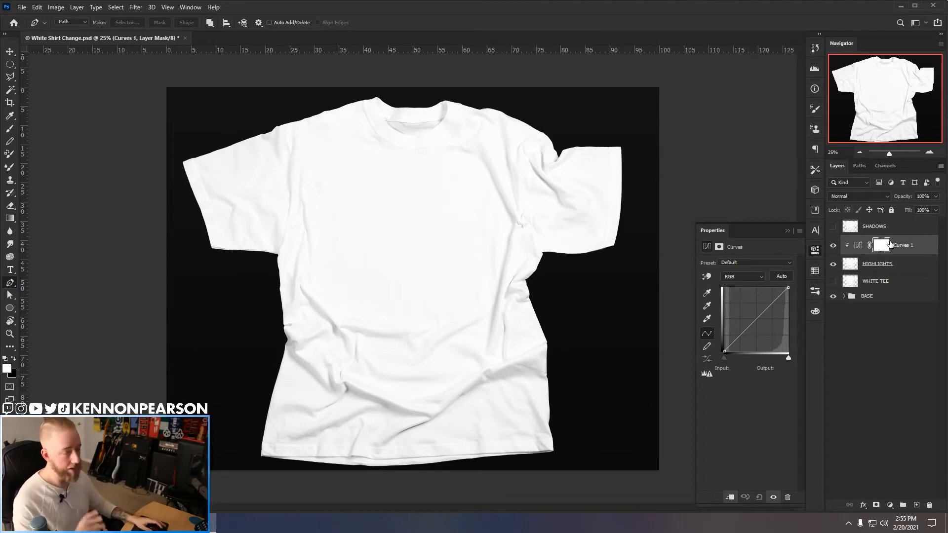
- Release the Curves adjustment from its clipping mask and clip it to HIGHLIGHTS again
key(ctrl+alt+g)
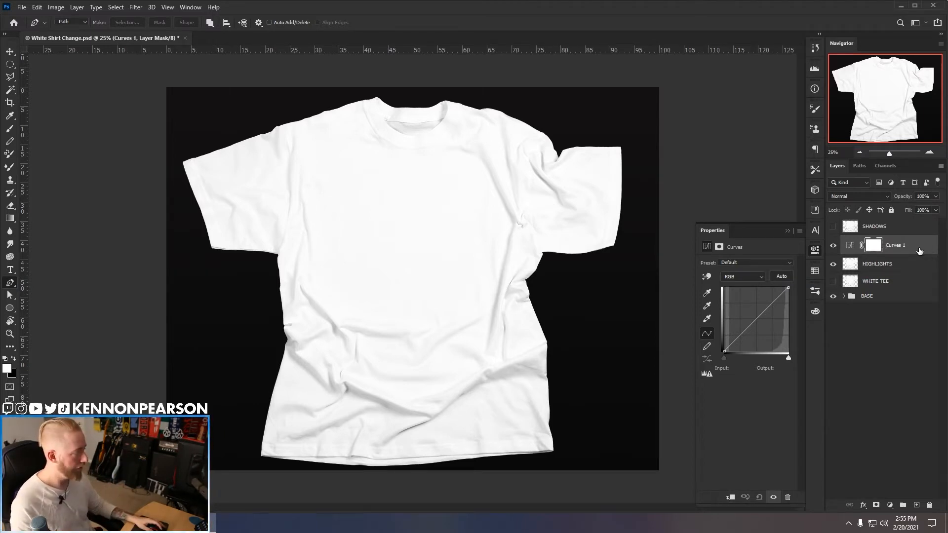
key(ctrl+alt+g)
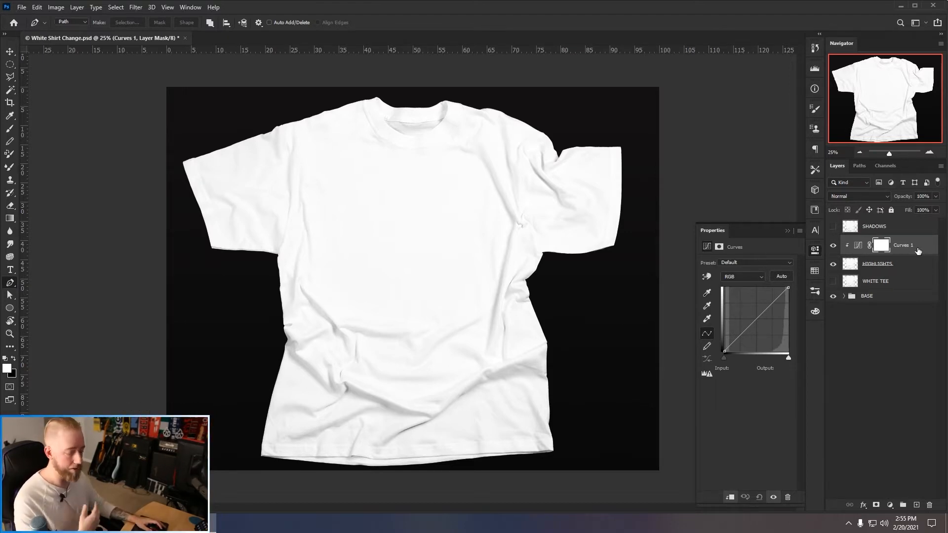
right_click(926, 253)
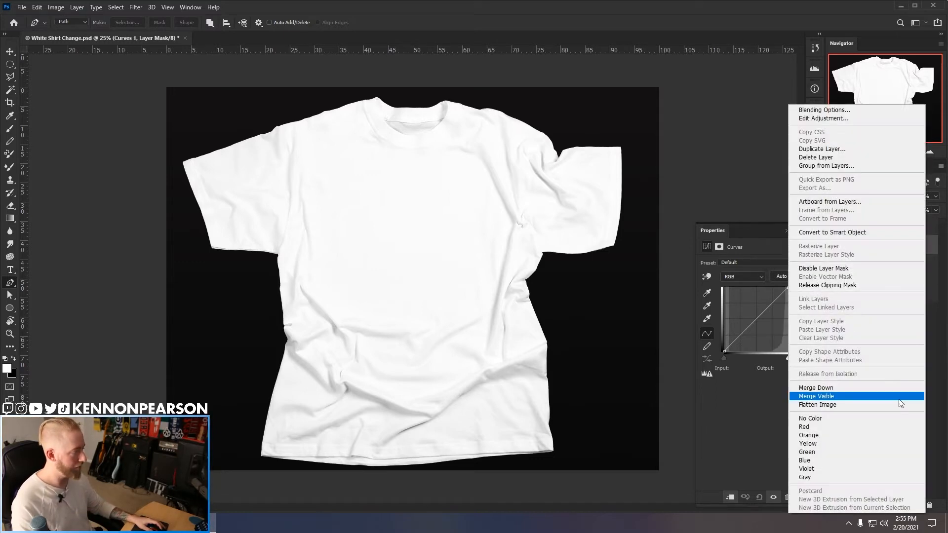
click(930, 248)
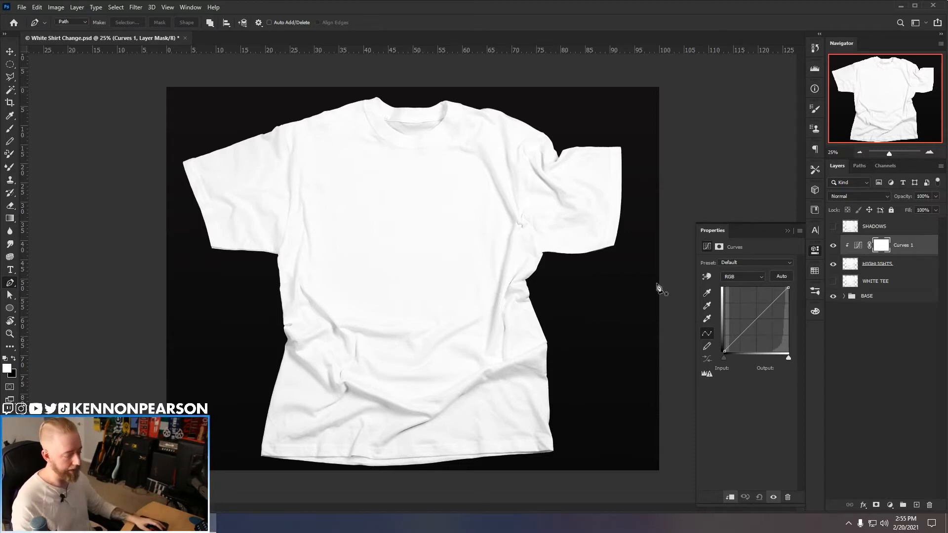
- Lower the RGB curve's white point almost to black and bend the curve down near its bright end, leaving only dark fold detail
click(788, 288)
drag(788, 288, 810, 343)
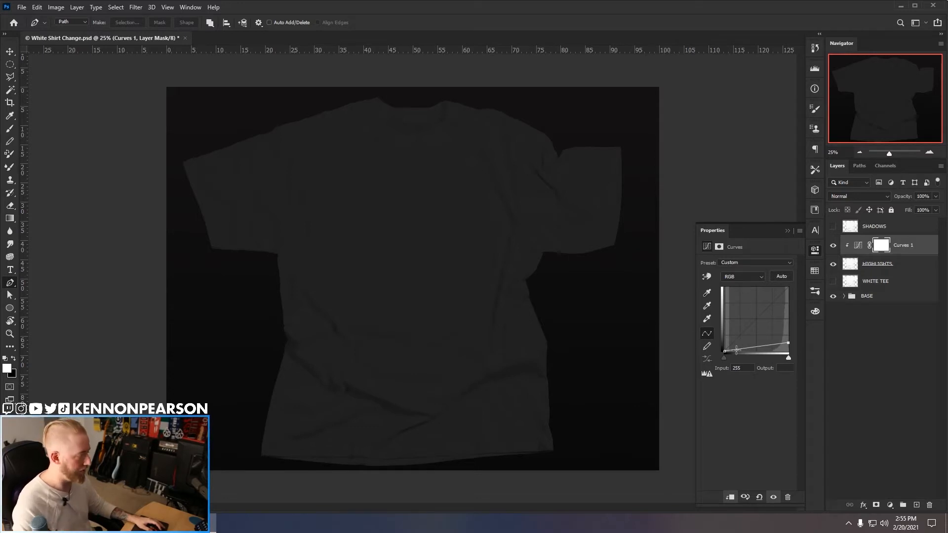
drag(766, 346, 790, 346)
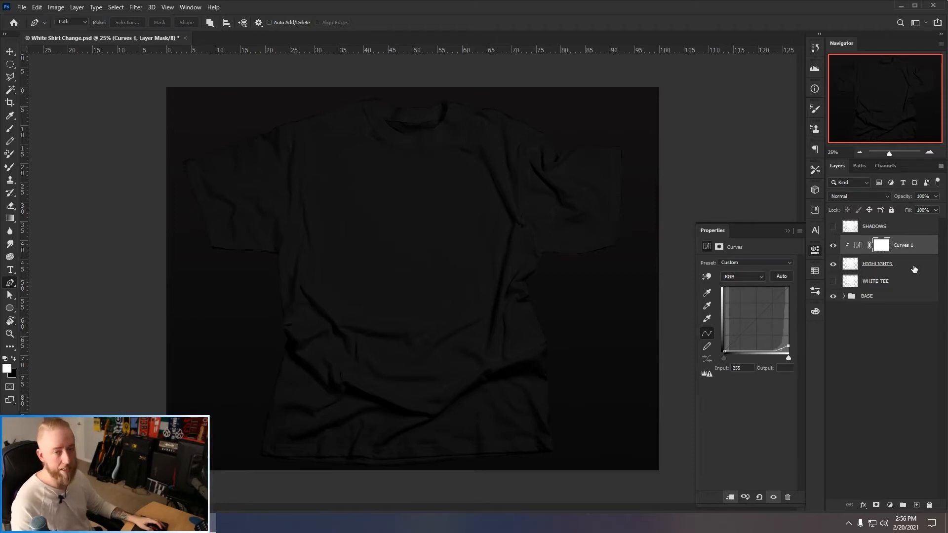
- Merge the Curves adjustment with the HIGHLIGHTS layer and rename the merged layer HIGHLIGHTS
click(921, 251)
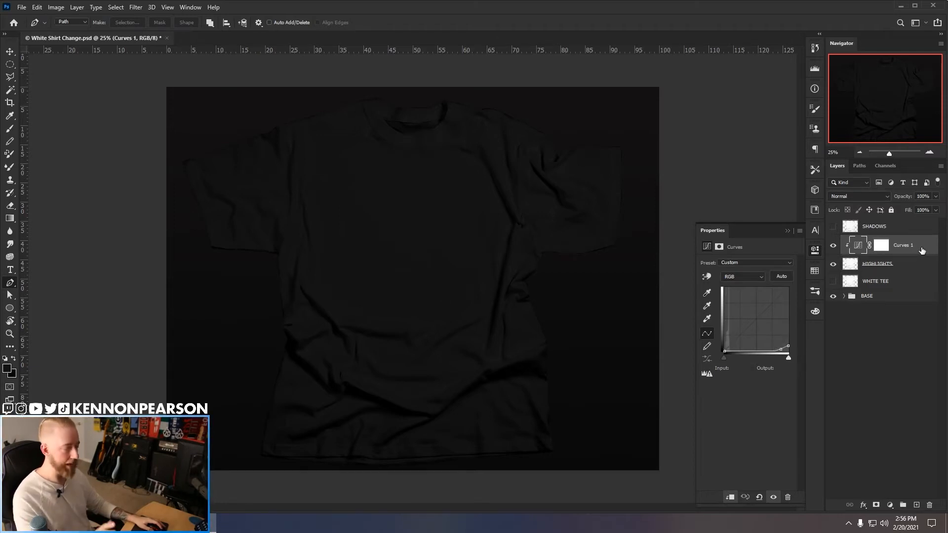
shift+click(916, 266)
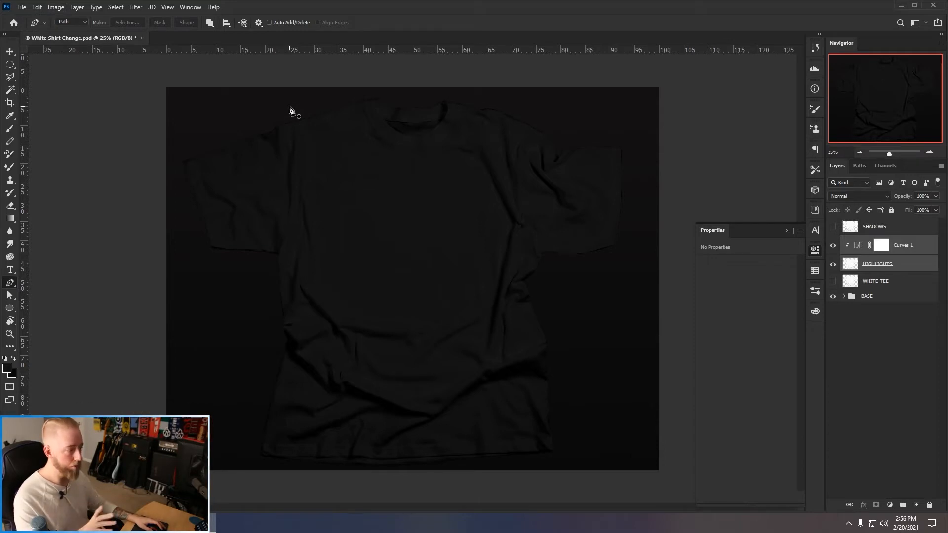
key(ctrl+e)
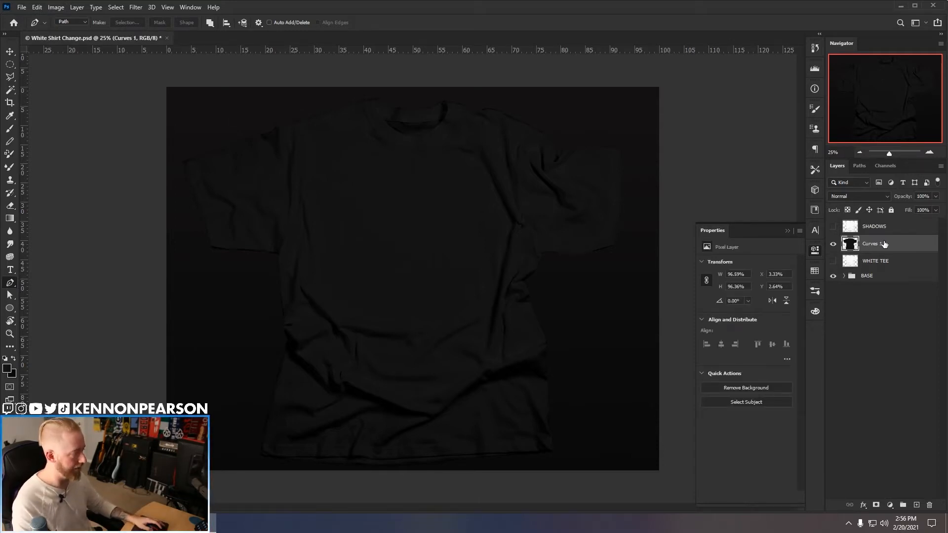
double_click(870, 244)
text(HIGH)
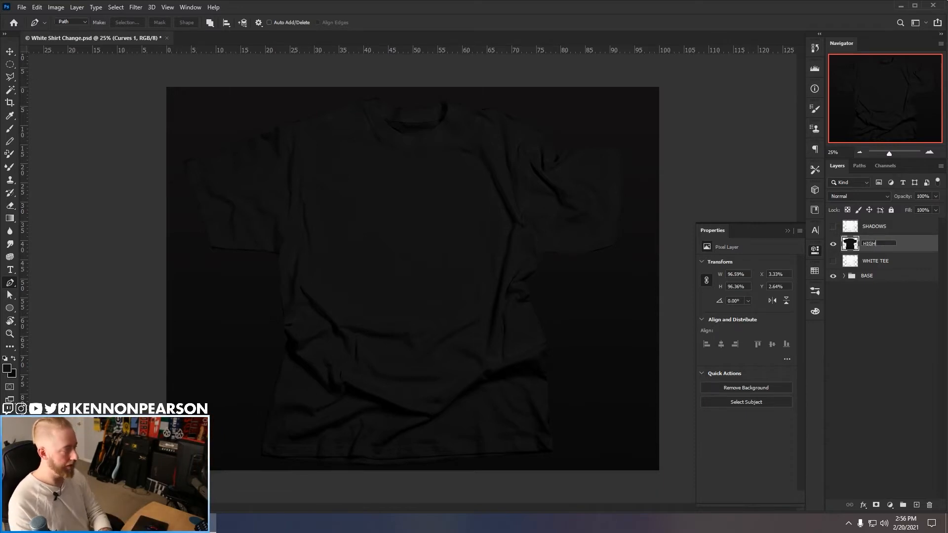
text(LIGHTS)
key(Return)
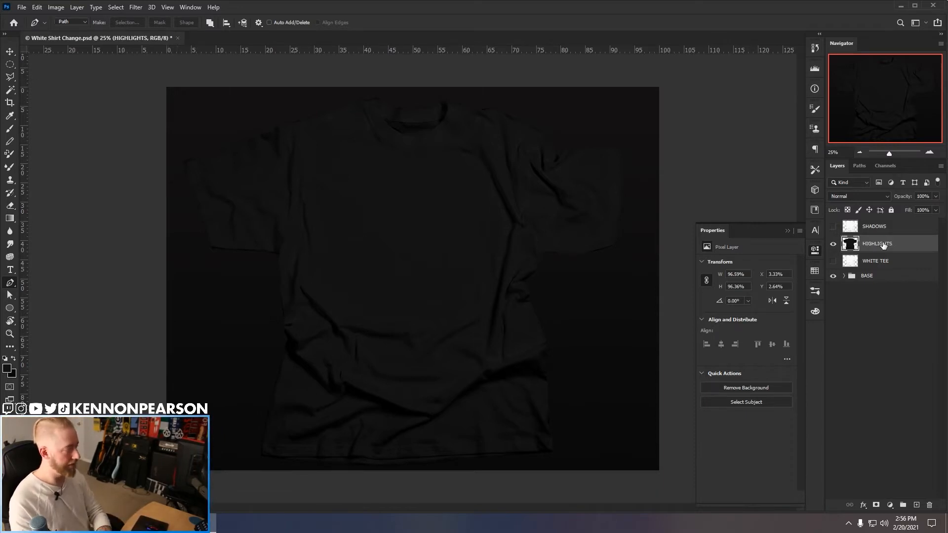
- Set the HIGHLIGHTS layer's blend mode to Screen and hide the layer
click(859, 196)
click(855, 278)
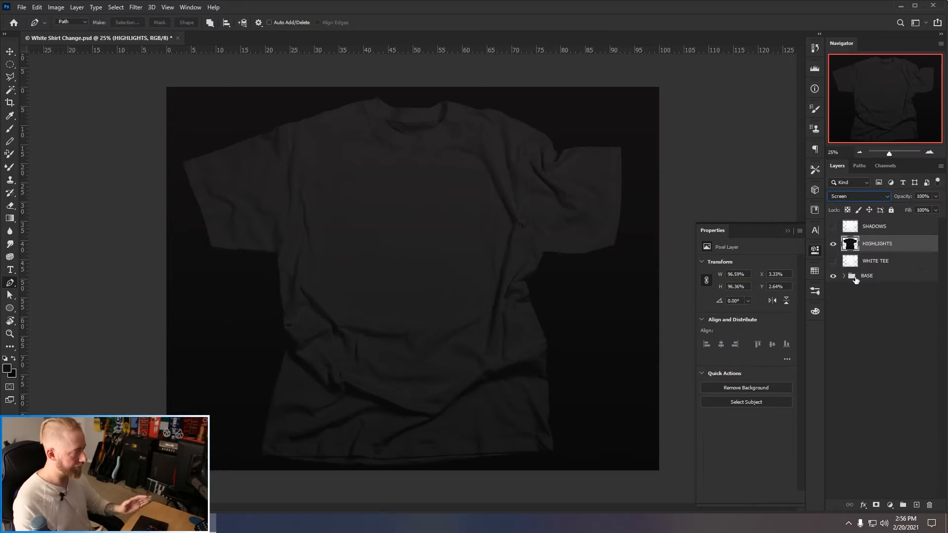
click(833, 243)
click(833, 261)
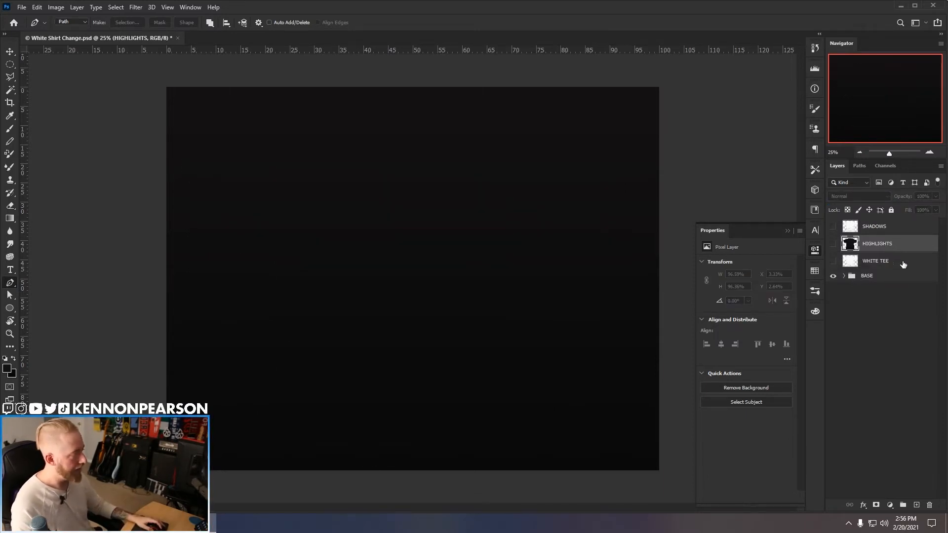
- Add a Solid Color fill layer in pink ff007f directly above the WHITE TEE layer
click(903, 264)
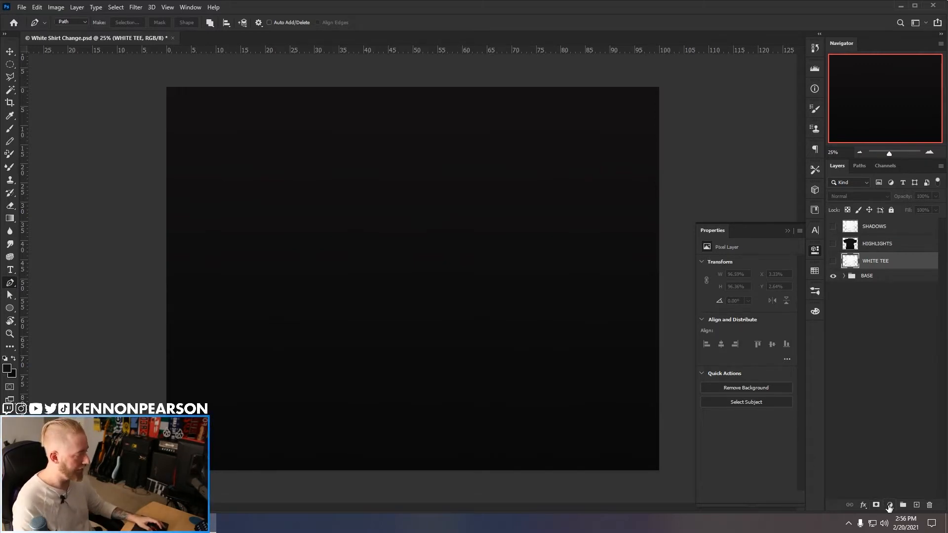
click(888, 506)
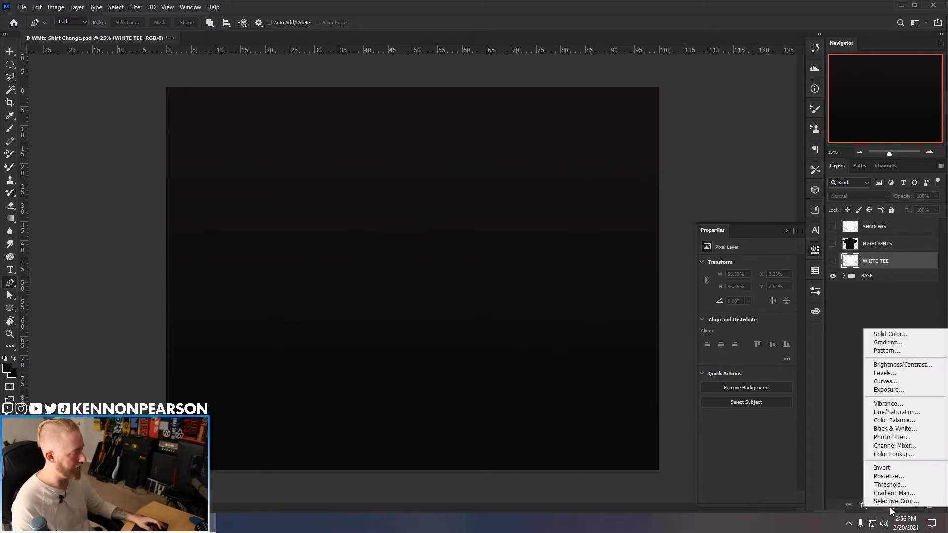
click(899, 335)
text(ff007f)
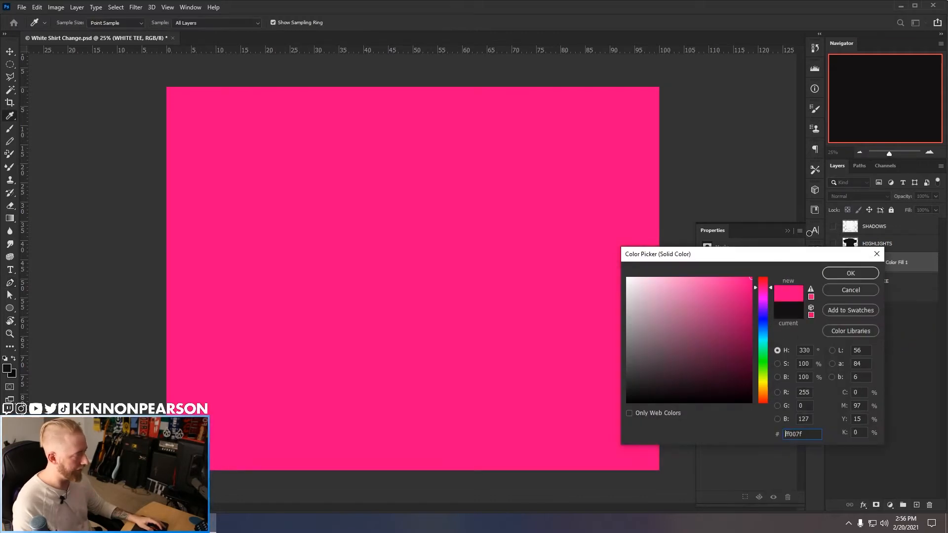
click(844, 270)
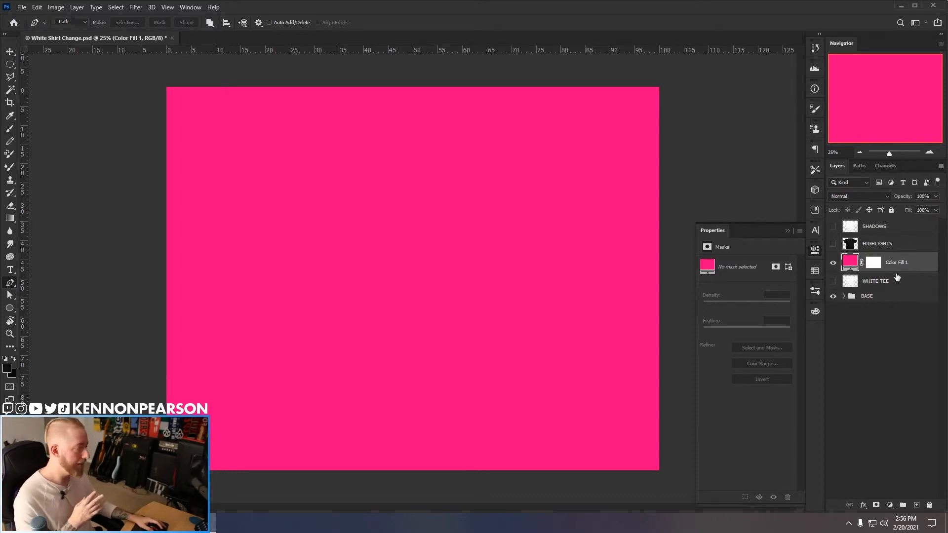
- Rename the solid color fill layer PINK and delete its layer mask
double_click(904, 265)
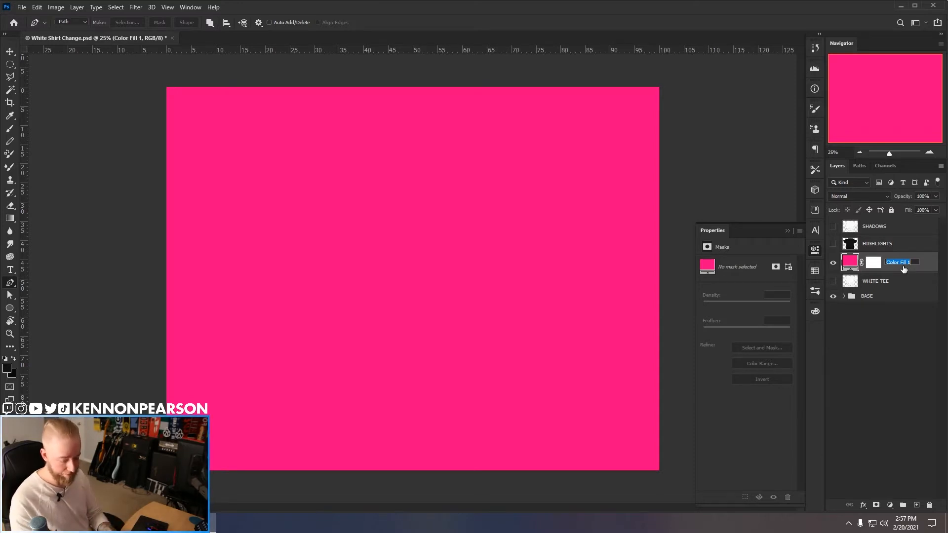
text(PINK)
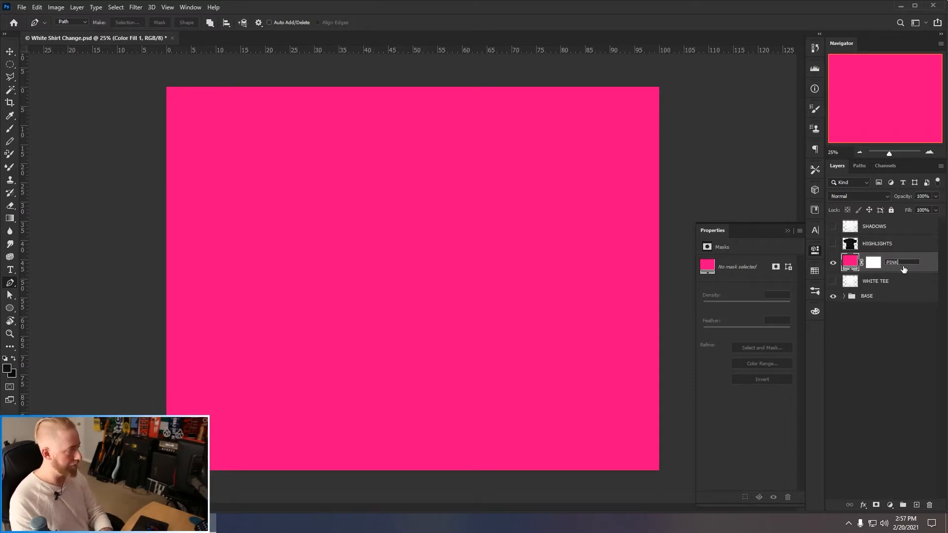
key(Return)
right_click(873, 262)
click(906, 289)
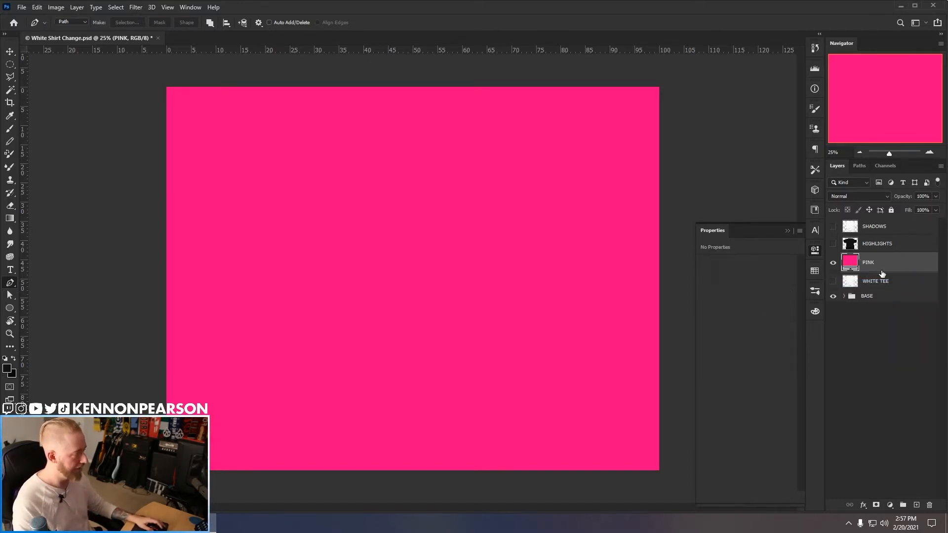
- Create a new layer group and move the SHADOWS, HIGHLIGHTS and PINK layers into it
key(v)
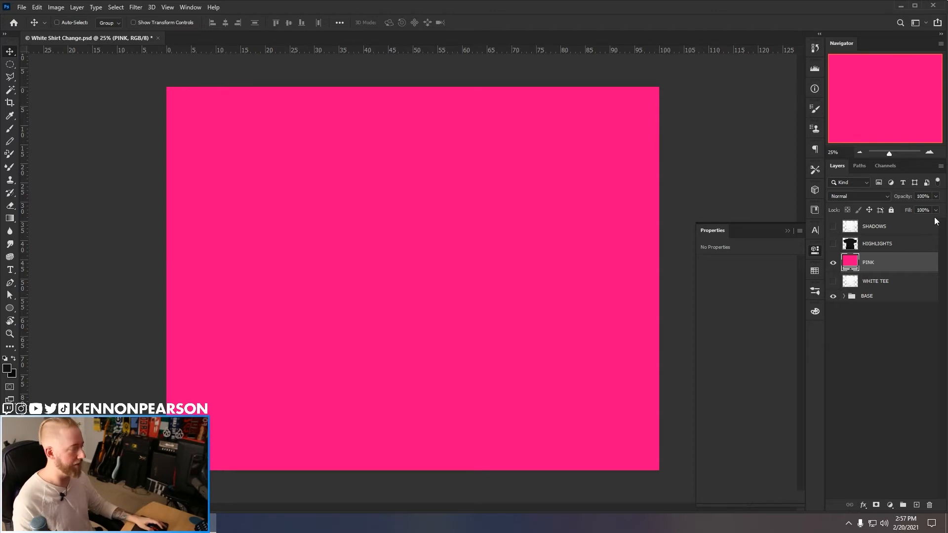
click(889, 230)
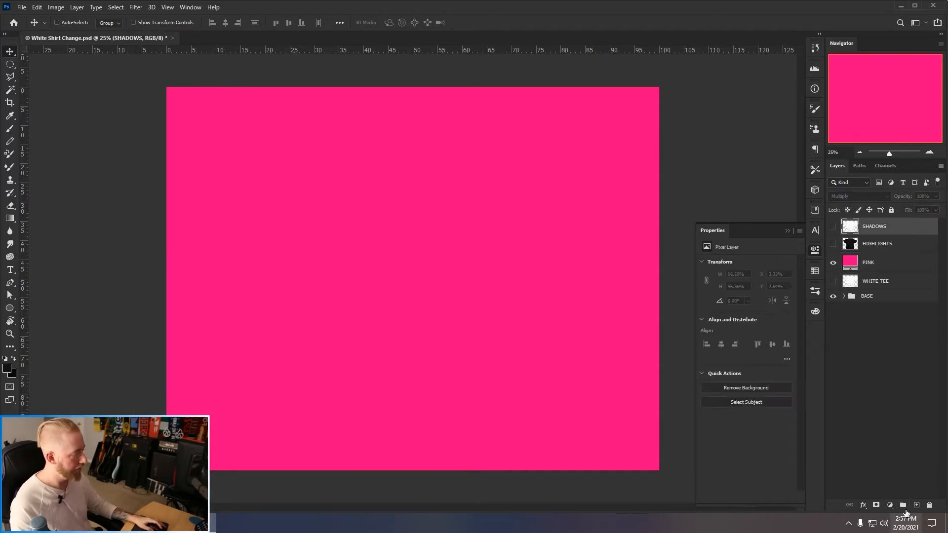
click(902, 505)
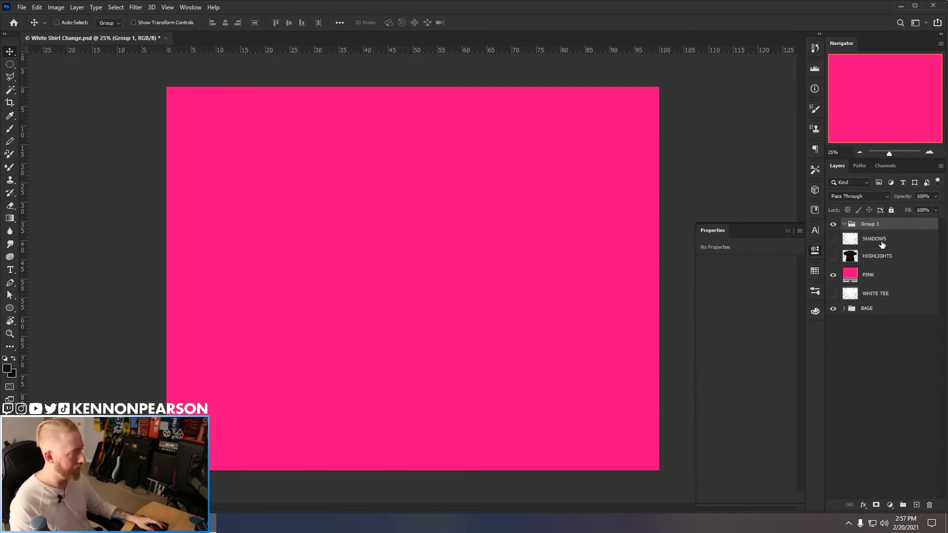
shift+click(882, 283)
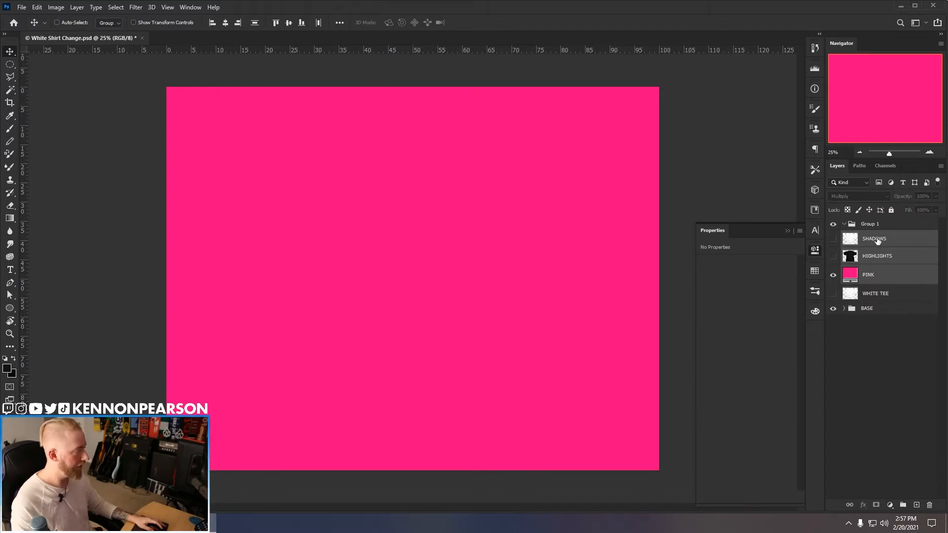
drag(877, 242, 882, 228)
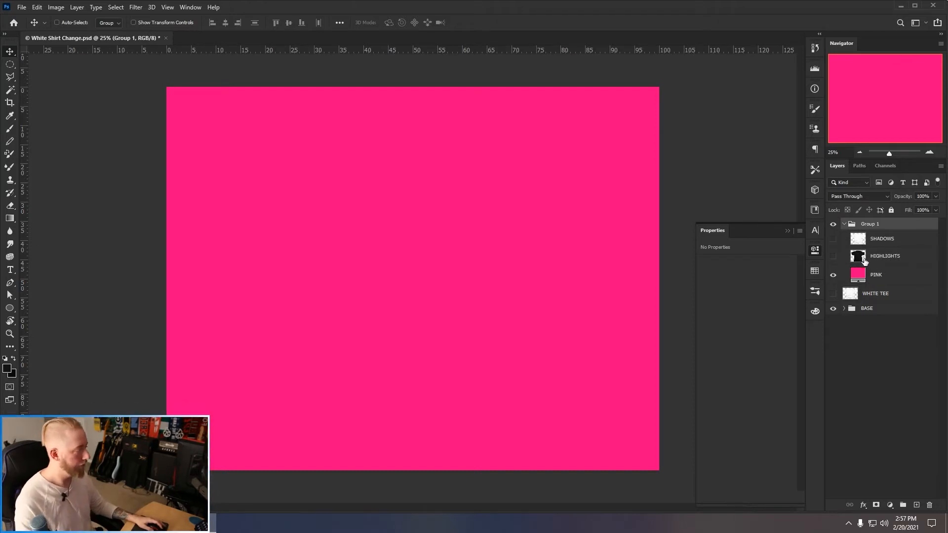
- Load the shirt outline from the HIGHLIGHTS layer as a selection and add it as a layer mask on the new group
drag(861, 260, 863, 264)
ctrl+click(863, 264)
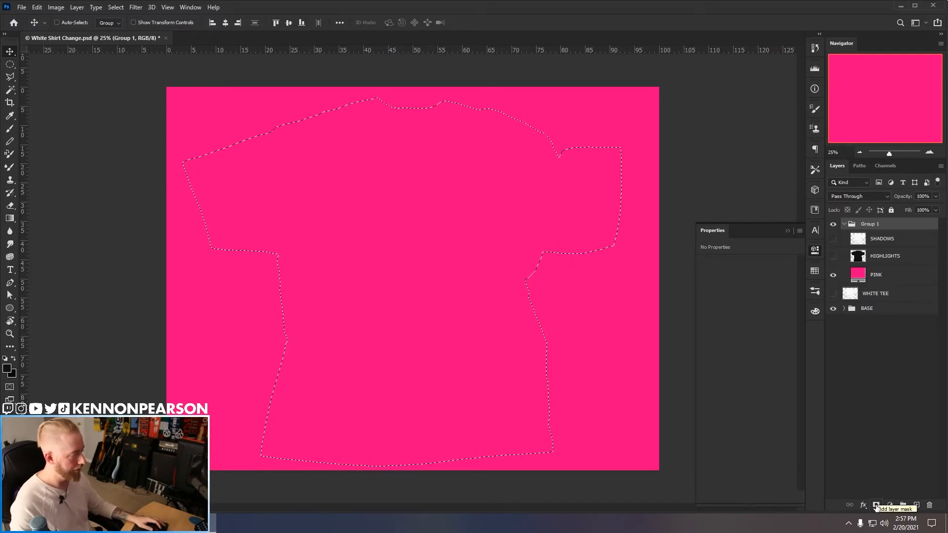
right_click(913, 228)
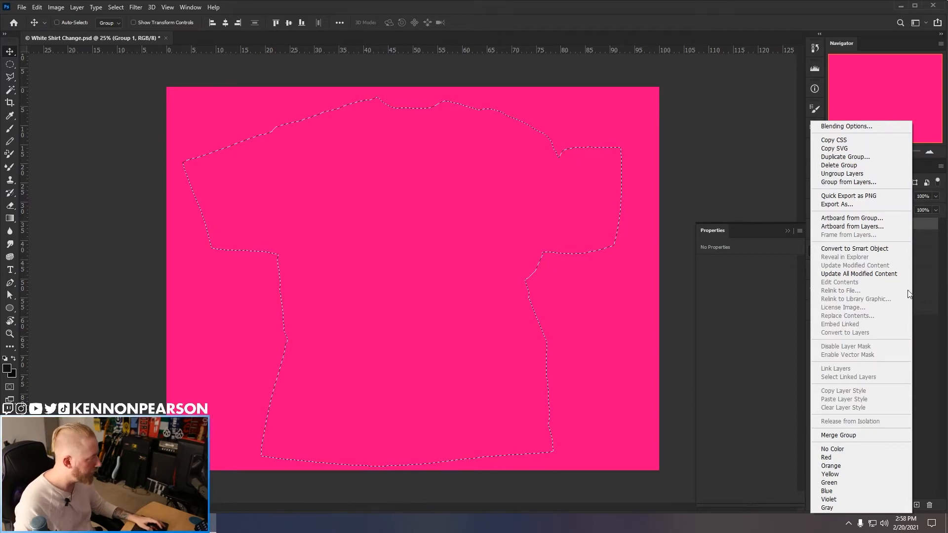
click(717, 26)
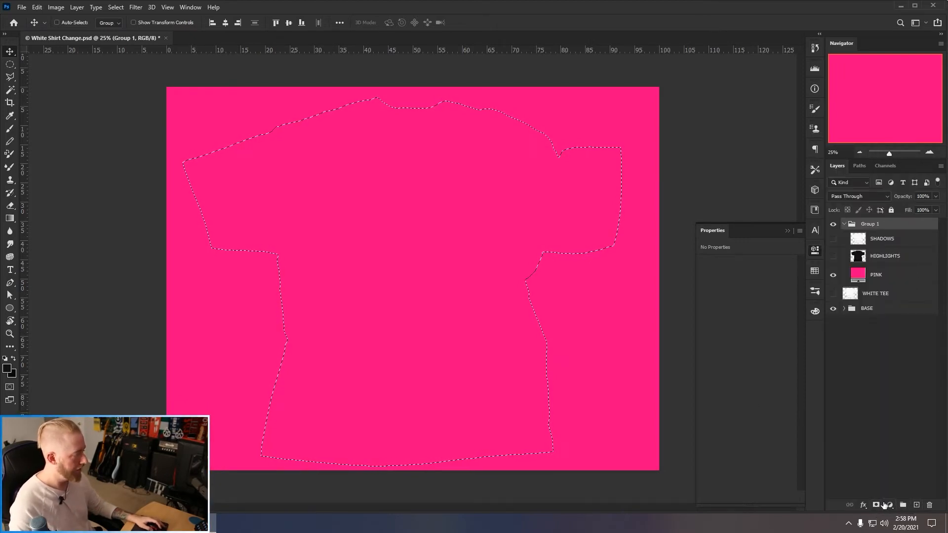
click(877, 505)
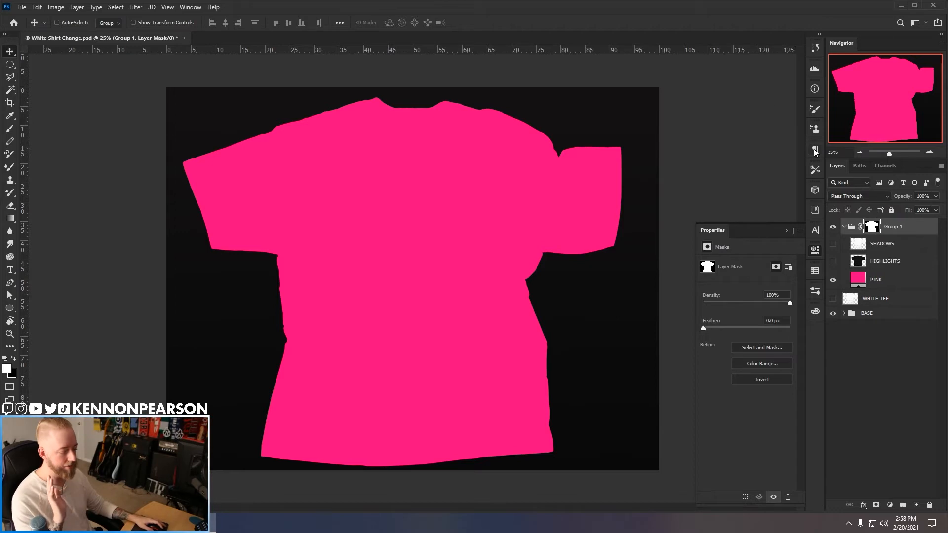
click(815, 251)
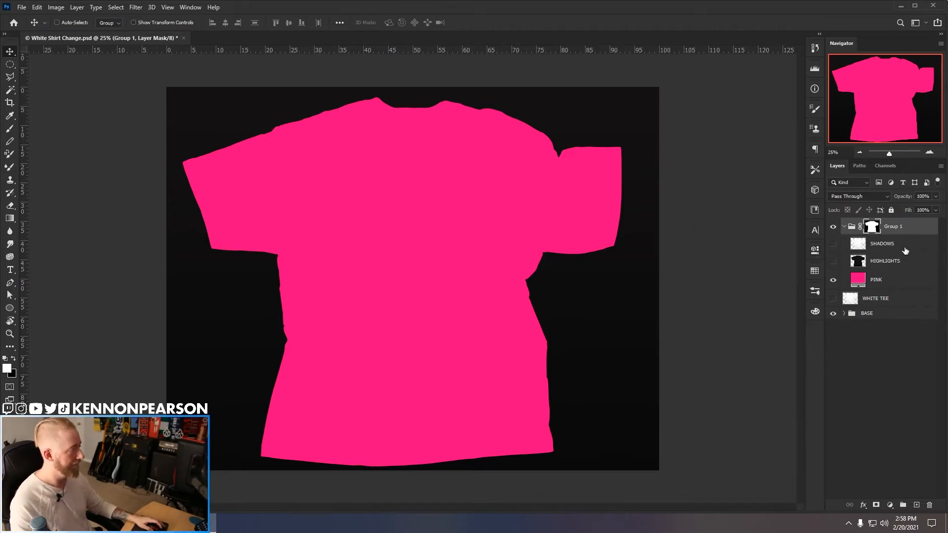
- Make the SHADOWS and HIGHLIGHTS layers visible over the pink fill
click(907, 247)
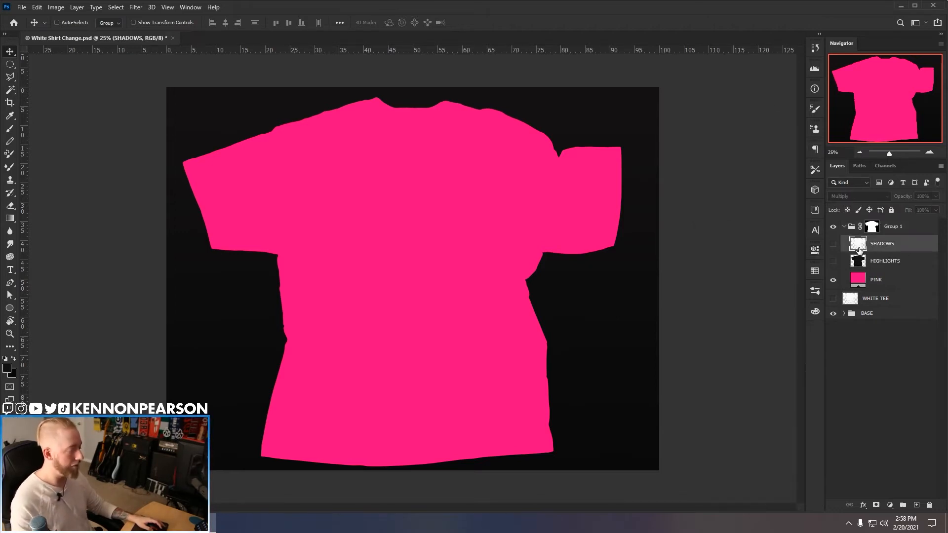
click(834, 246)
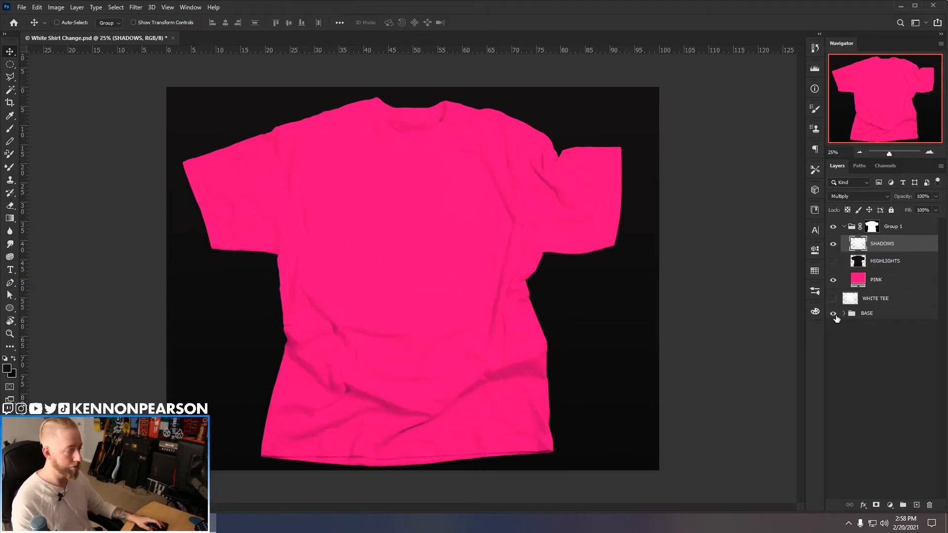
click(834, 261)
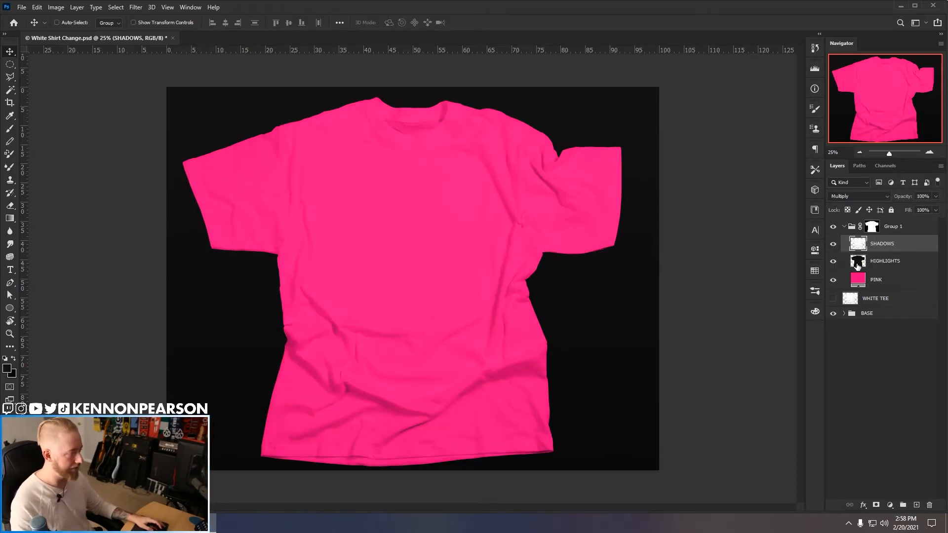
click(886, 264)
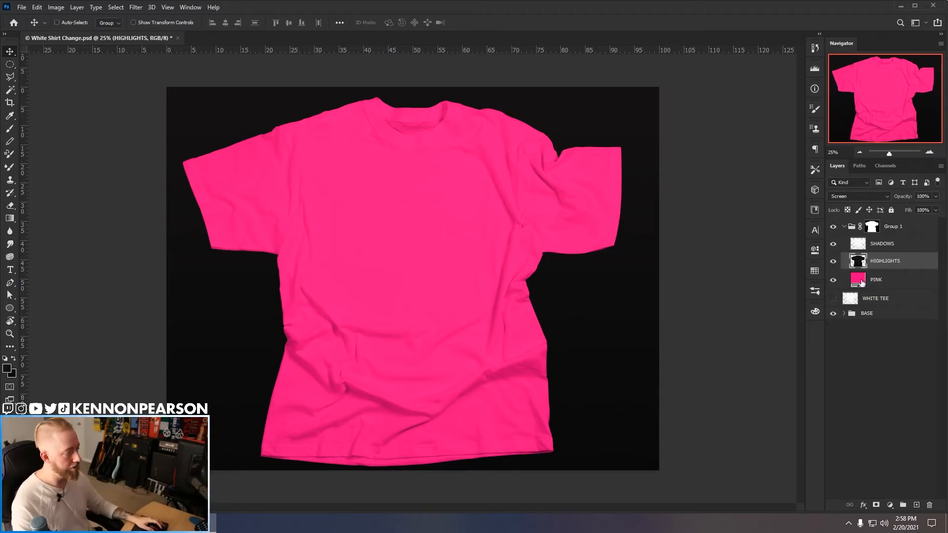
- Duplicate the SHADOWS layer and rename the copy SHADOWS MORE to deepen the folds
click(899, 247)
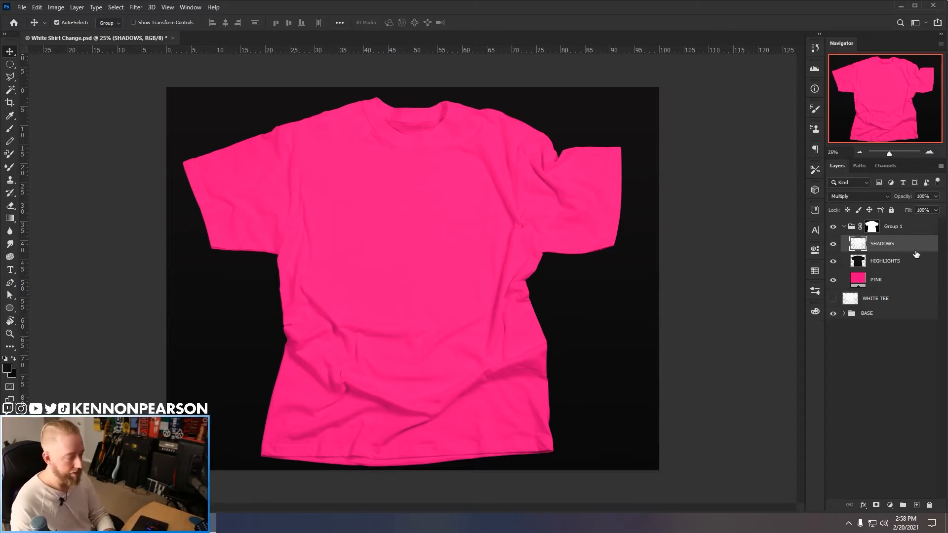
key(ctrl+j)
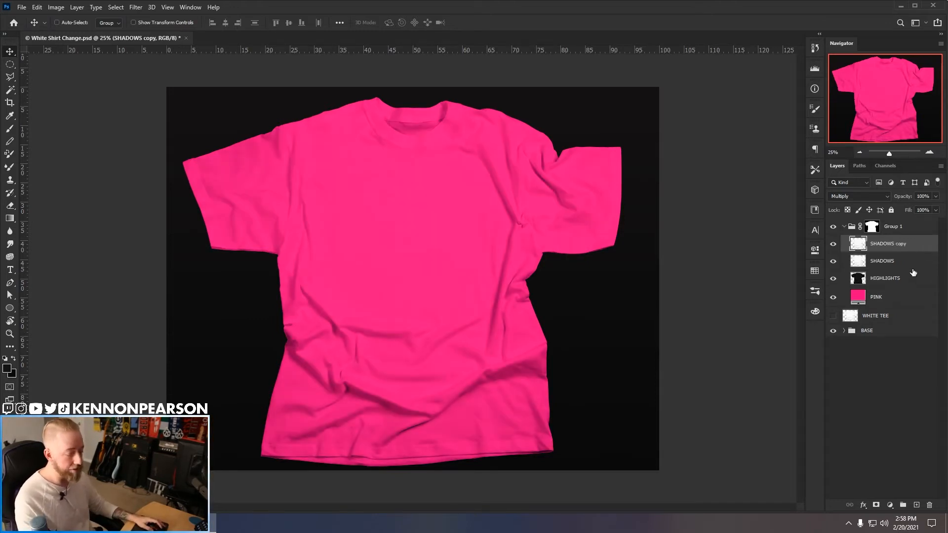
double_click(898, 246)
text(SHADOWS MORE)
key(Return)
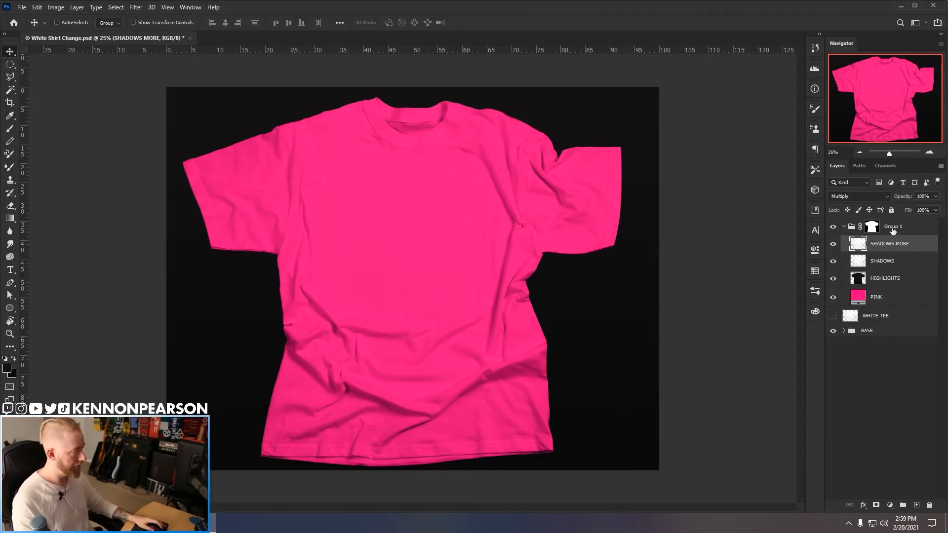
- Rename the masked layer group SHIRT
double_click(892, 228)
text(SHIRT)
key(Return)
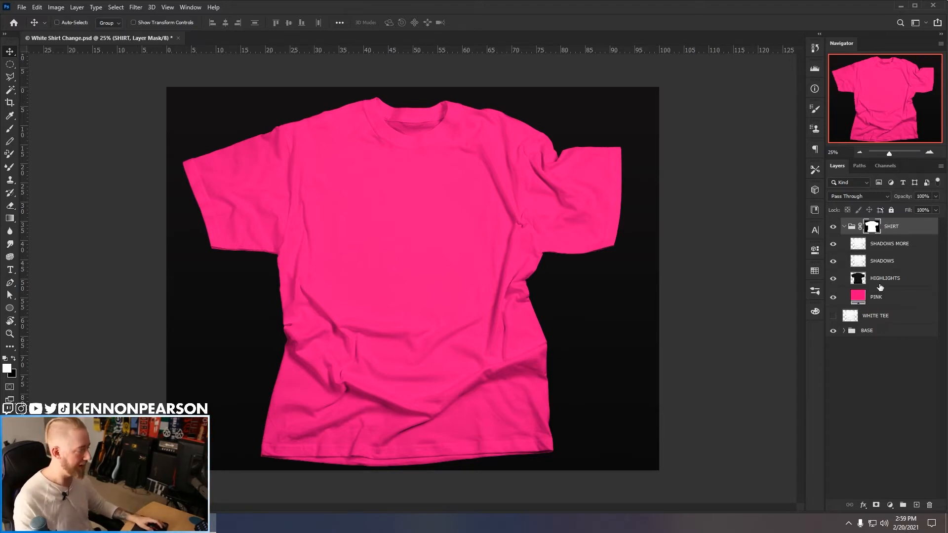
- Move the WHITE TEE layer to the bottom of the SHIRT group, collapse the group and save the document
click(886, 324)
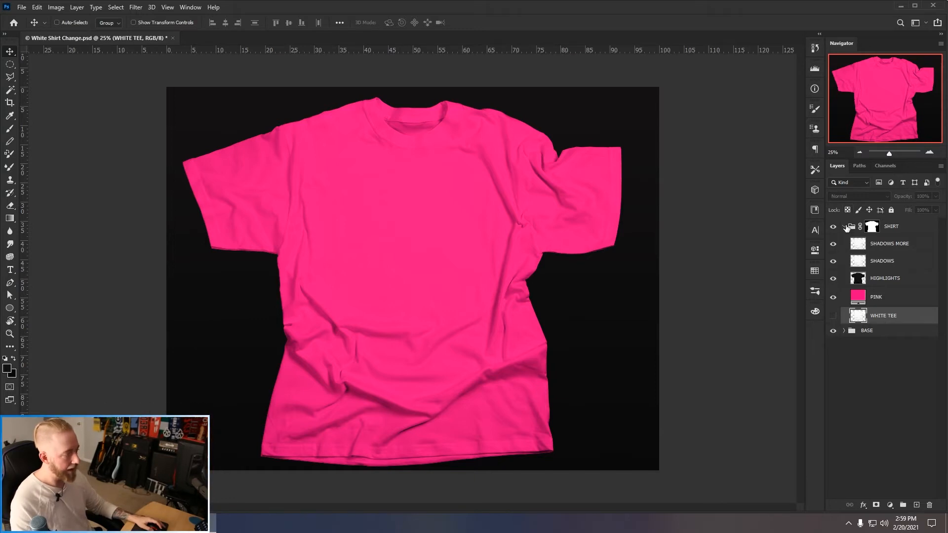
key(ctrl+s)
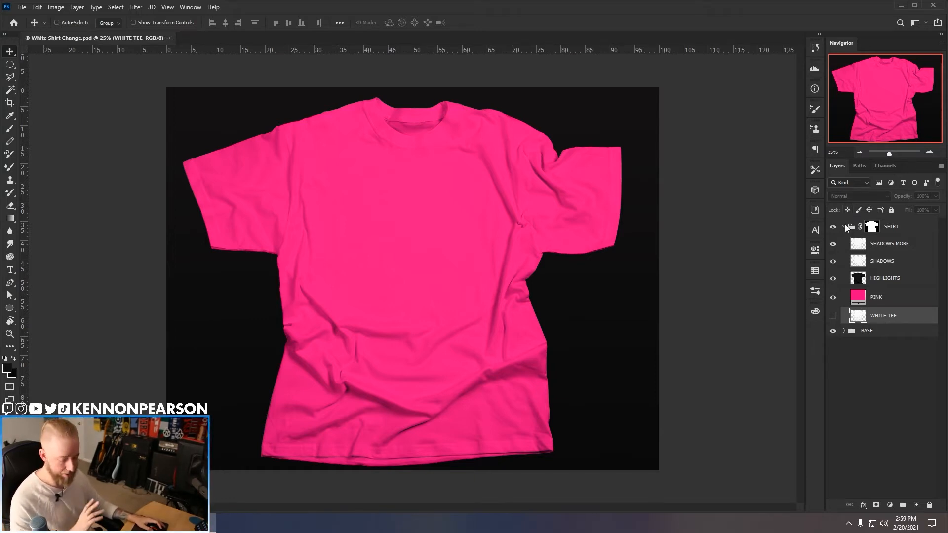
click(844, 227)
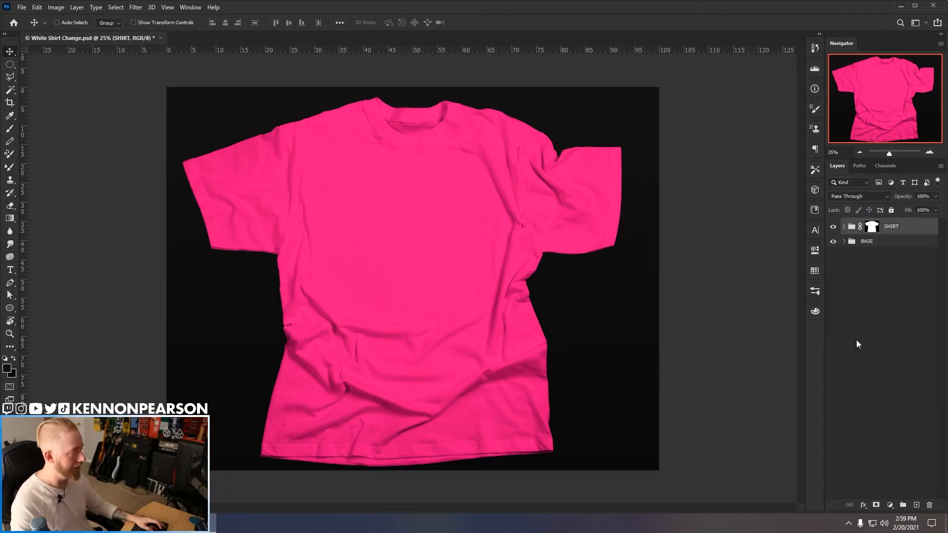
click(848, 388)
key(ctrl+s)
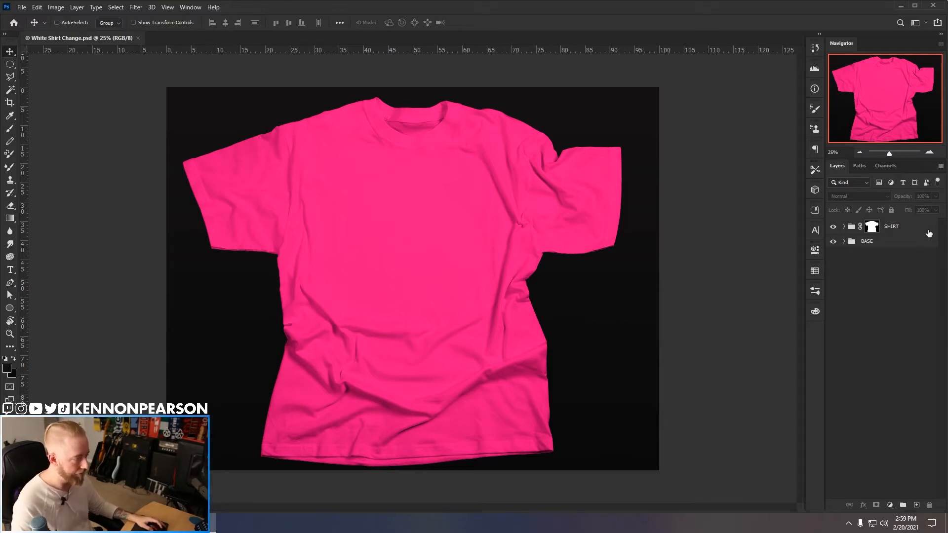
- Try other shirt colors on the PINK fill layer inside the SHIRT group, including orange ff8400 and black 000000
click(844, 227)
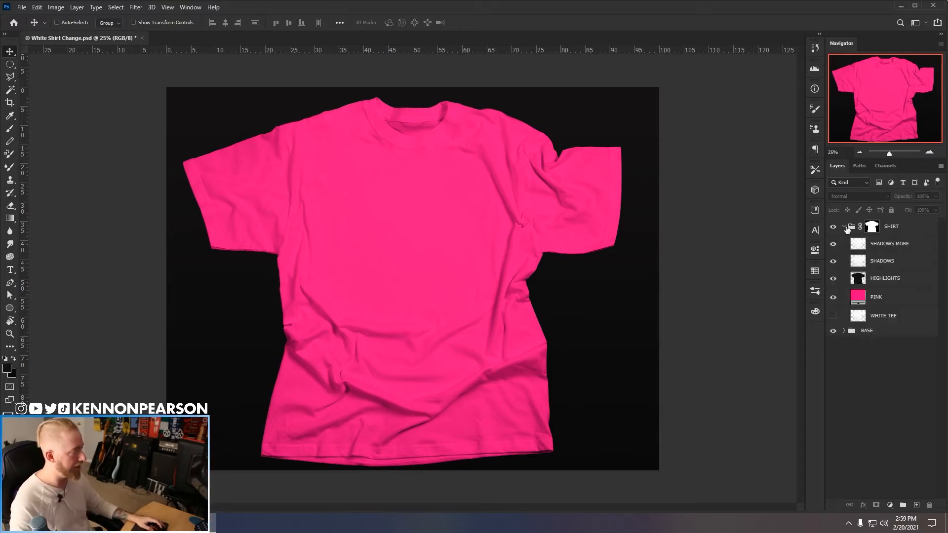
double_click(856, 297)
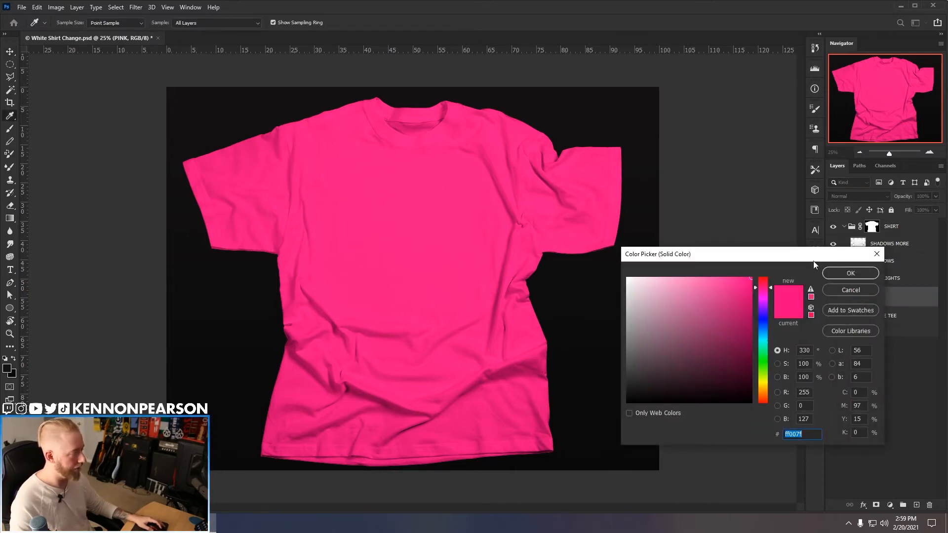
drag(812, 256, 741, 250)
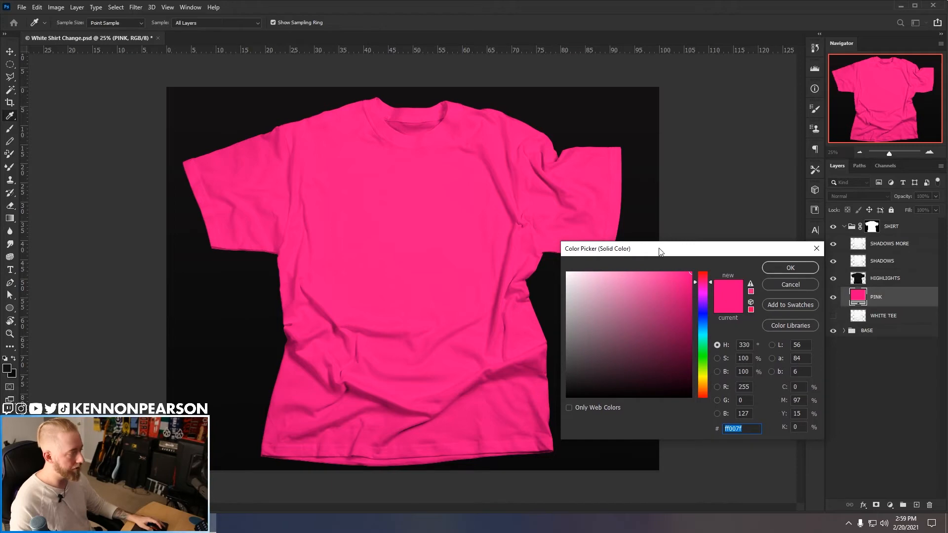
drag(661, 252, 706, 220)
drag(748, 257, 757, 355)
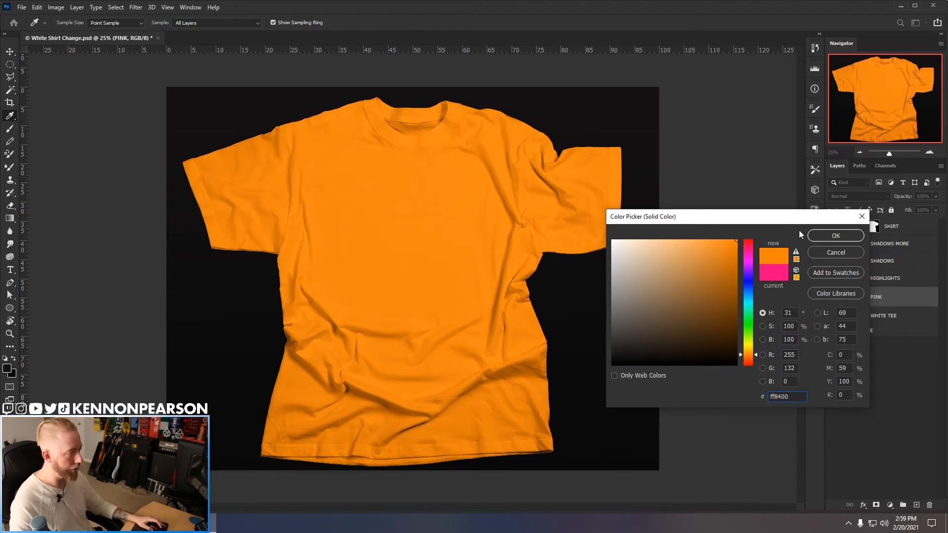
drag(687, 248, 788, 447)
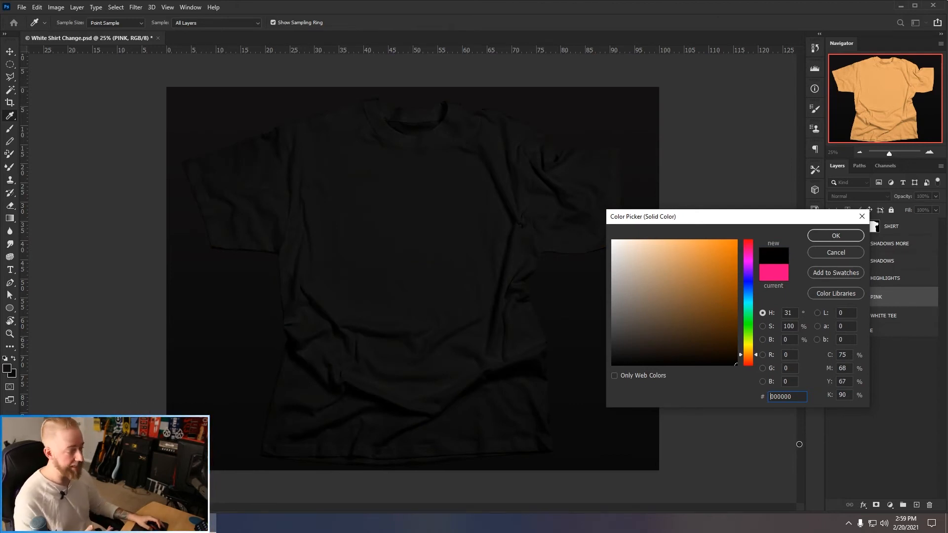
drag(799, 445, 791, 191)
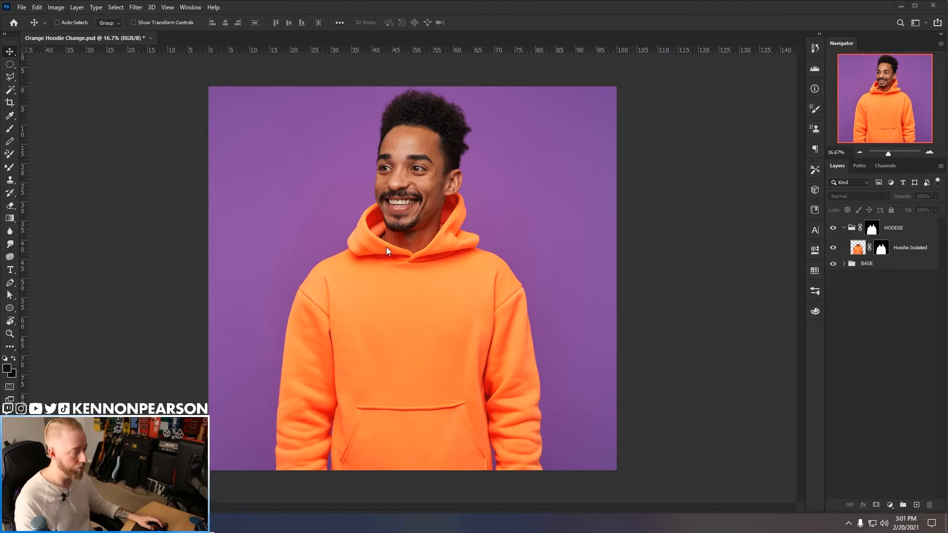
- In Orange Hoodie Change.psd, check the hoodie cutout with the BASE group hidden, and remove the Hoodie Isolated layer's mask
click(834, 264)
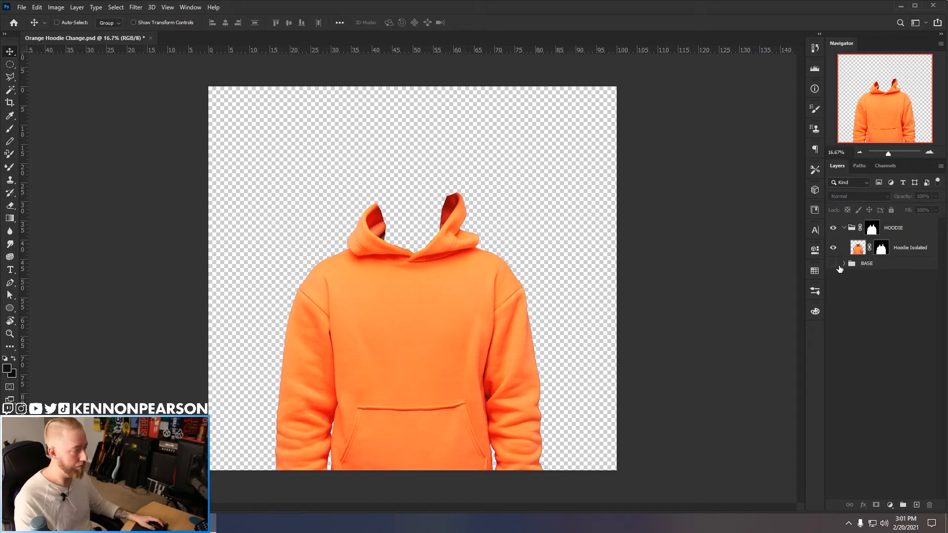
click(835, 264)
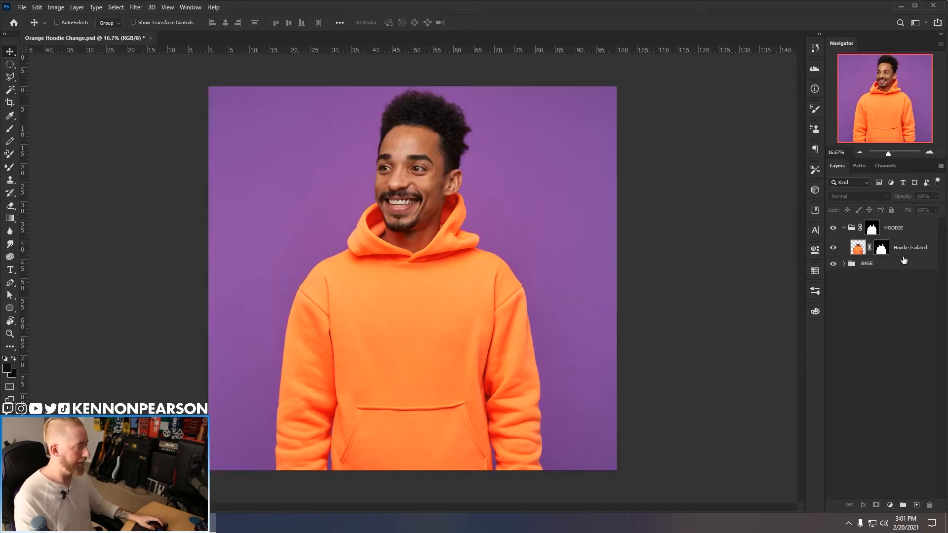
click(911, 229)
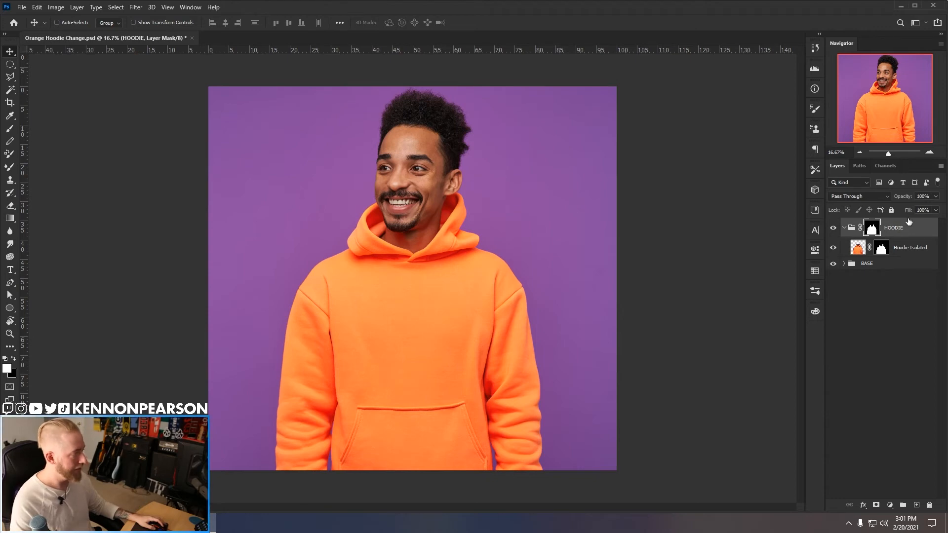
right_click(883, 249)
click(892, 270)
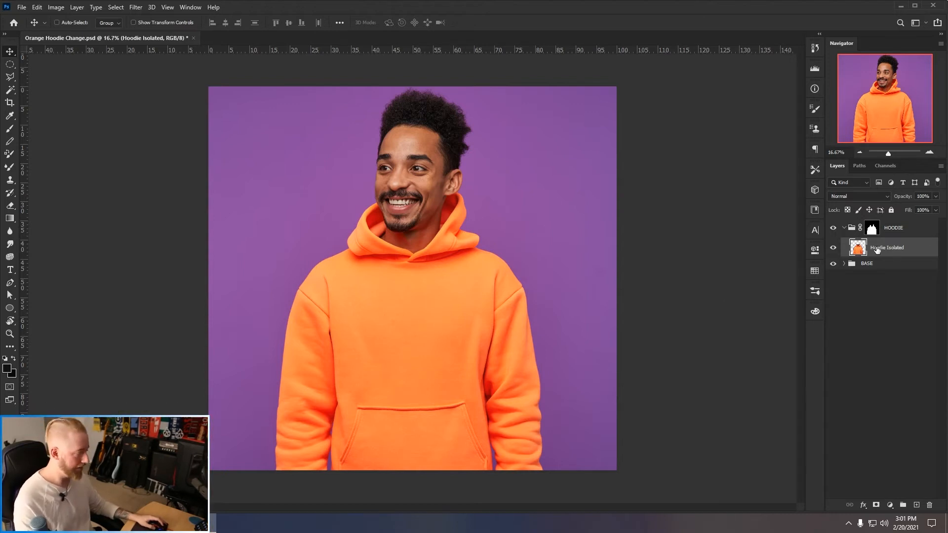
- Duplicate the Hoodie Isolated layer, hide the original and rename the copy HIGHLIGHTS
key(ctrl+j)
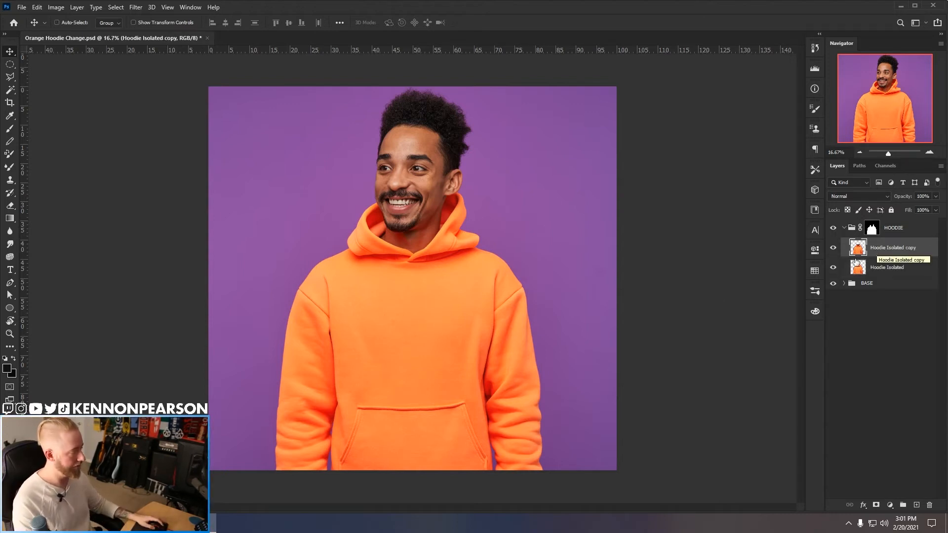
click(834, 268)
double_click(895, 246)
text(HIGHLIGHTS)
key(Return)
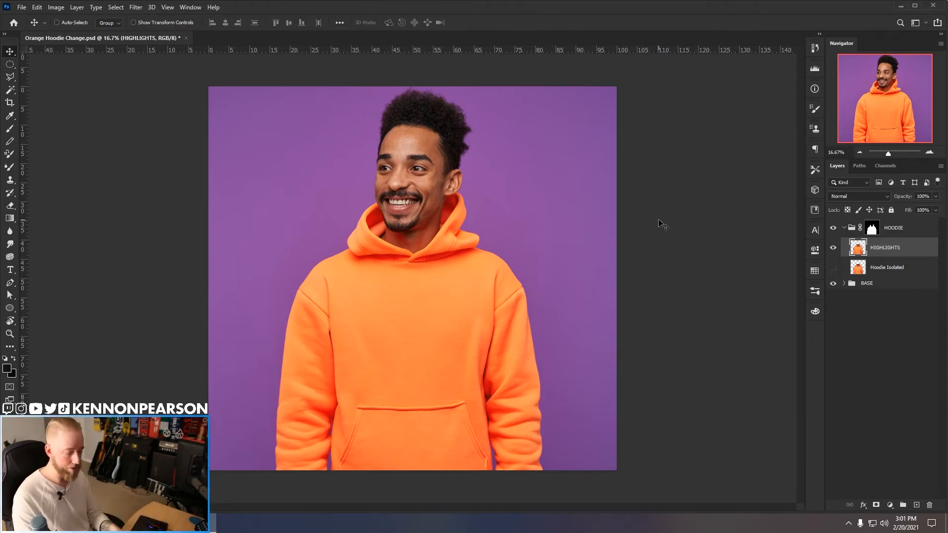
- Desaturate the HIGHLIGHTS layer with Hue/Saturation, setting the saturation to -100
key(ctrl)
key(ctrl+u)
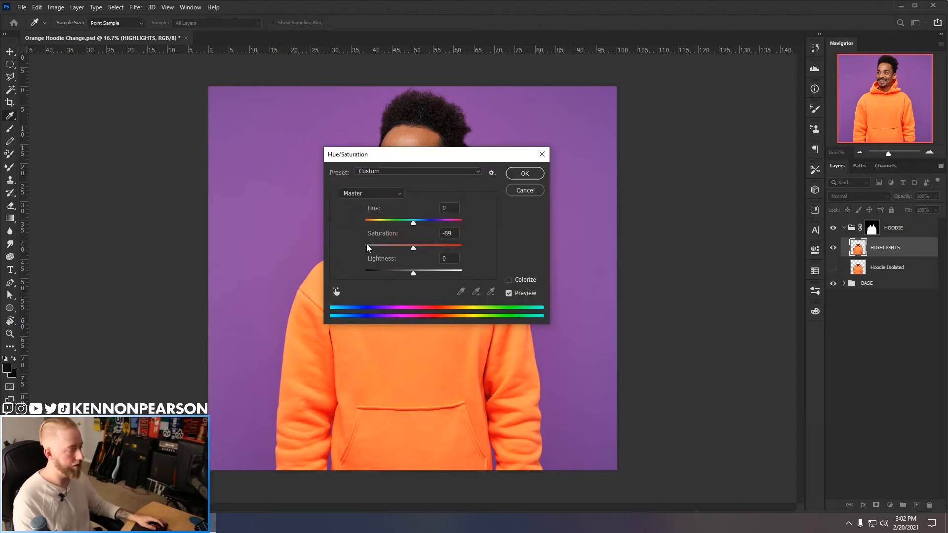
drag(368, 247, 322, 206)
drag(486, 158, 689, 146)
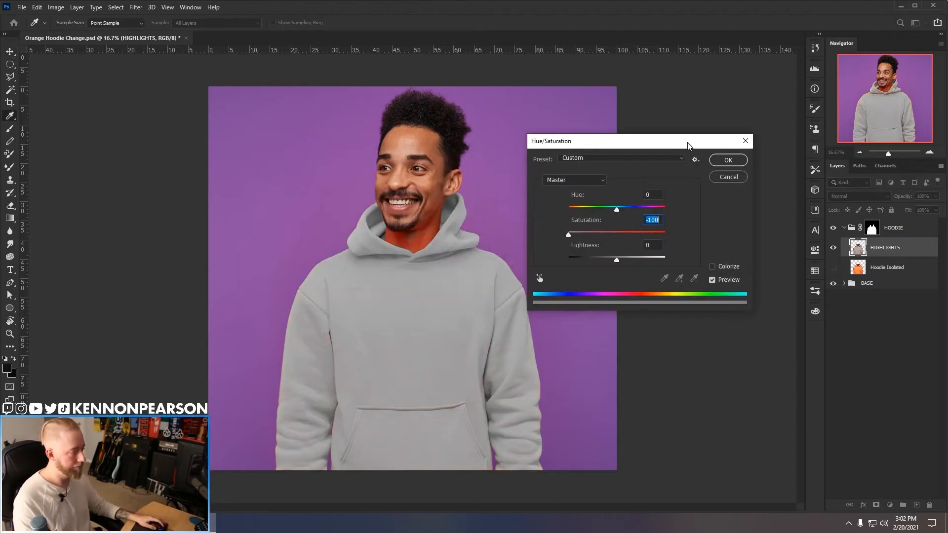
click(715, 163)
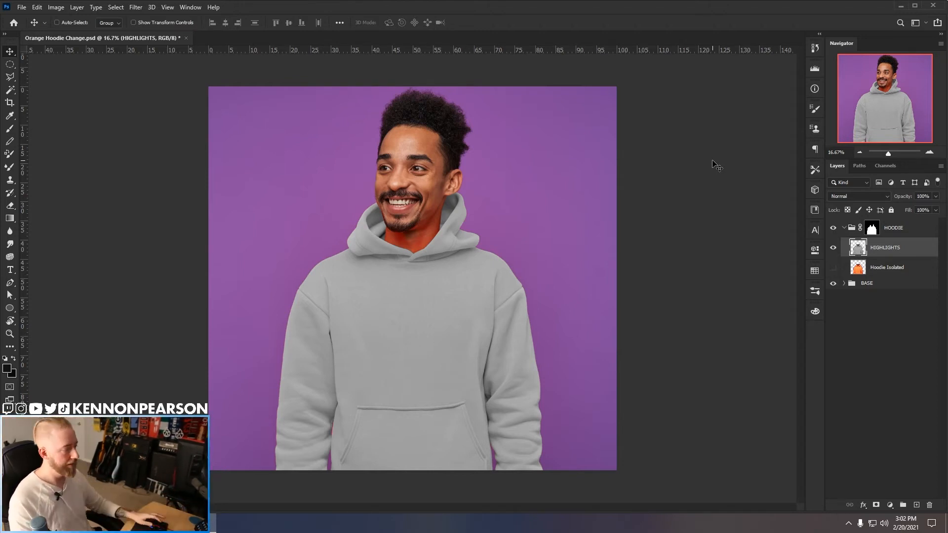
- Duplicate the HIGHLIGHTS layer as SHADOWS and hide the HIGHLIGHTS layer
key(ctrl+j)
double_click(890, 247)
text(SHADOW)
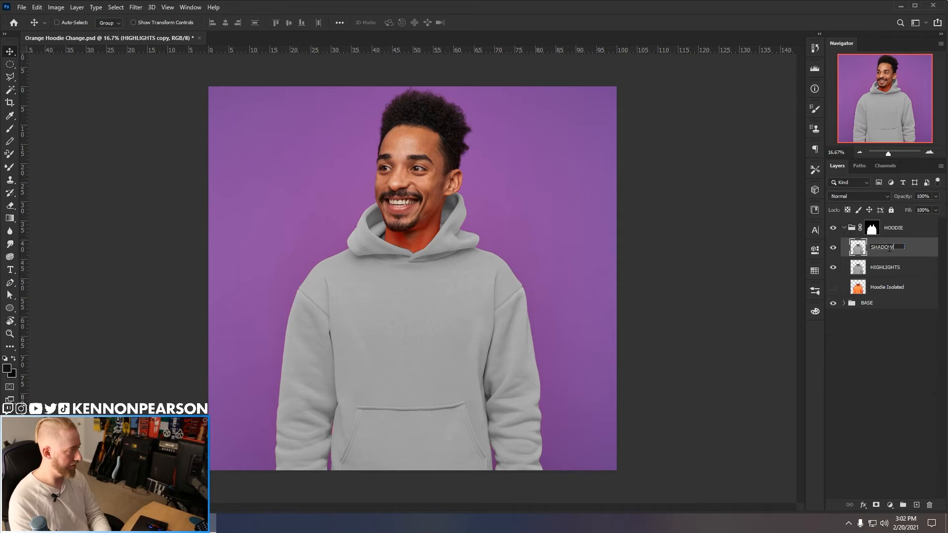
text(S)
key(Return)
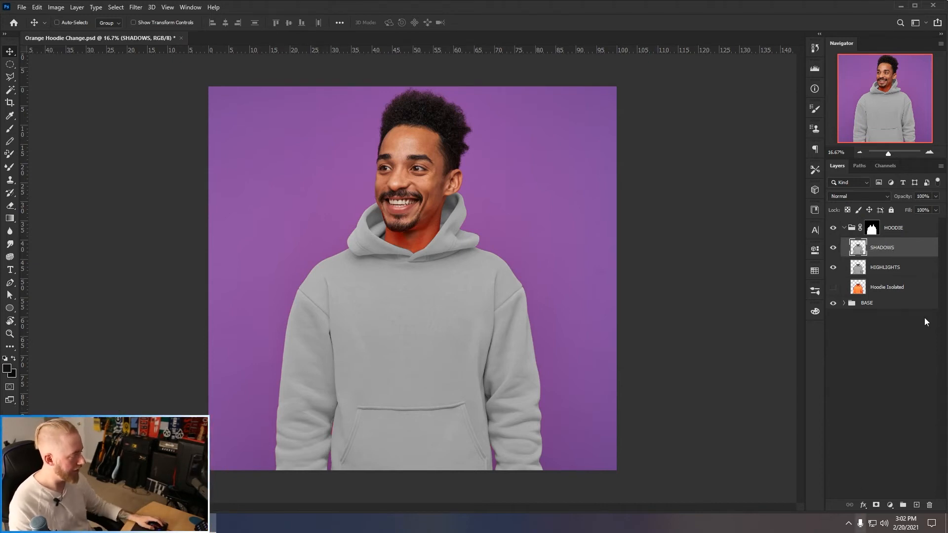
click(834, 270)
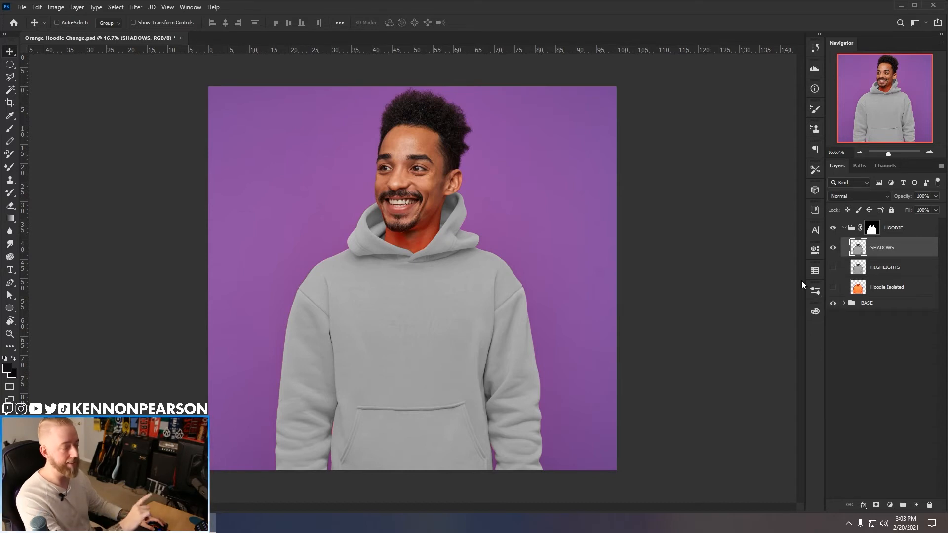
- Brighten the SHADOWS layer with a clipped Curves adjustment, white point at input 166 and a raised point at input 73, and merge it down
click(890, 505)
click(889, 378)
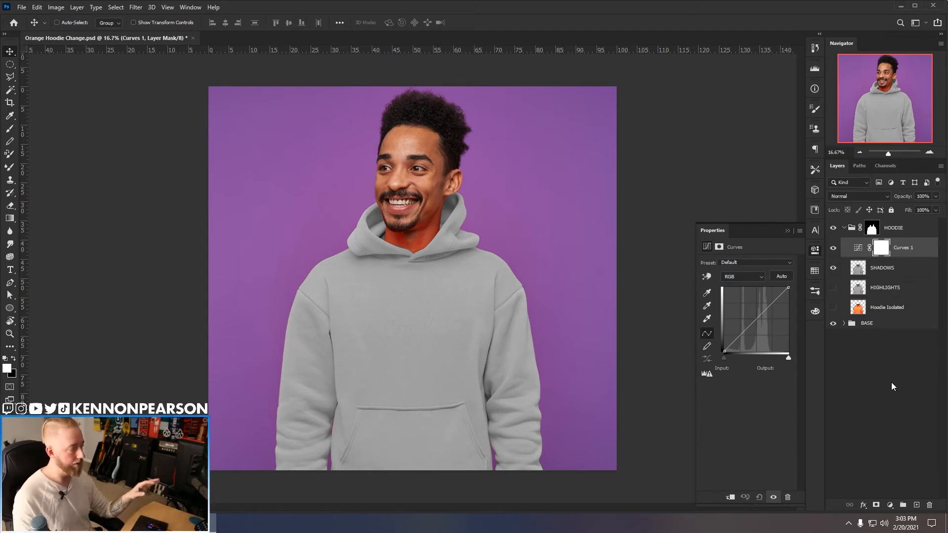
key(ctrl+alt+g)
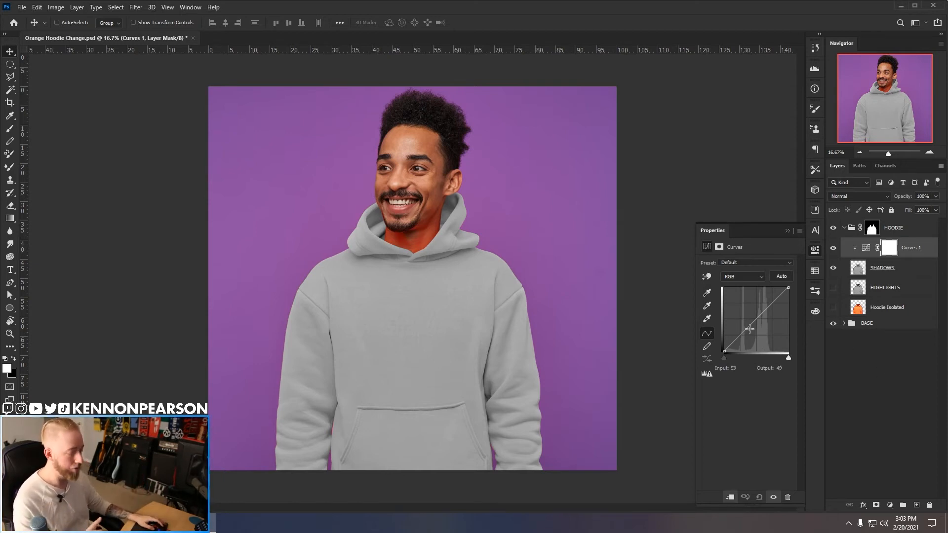
click(789, 287)
drag(788, 287, 768, 265)
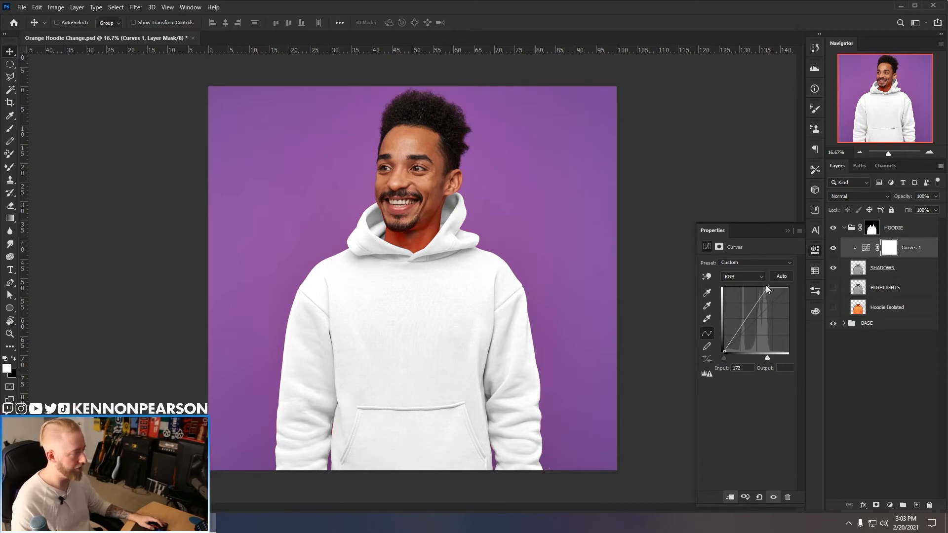
mouse_move(767, 287)
mouse_down()
mouse_move(734, 288)
mouse_move(765, 287)
mouse_up()
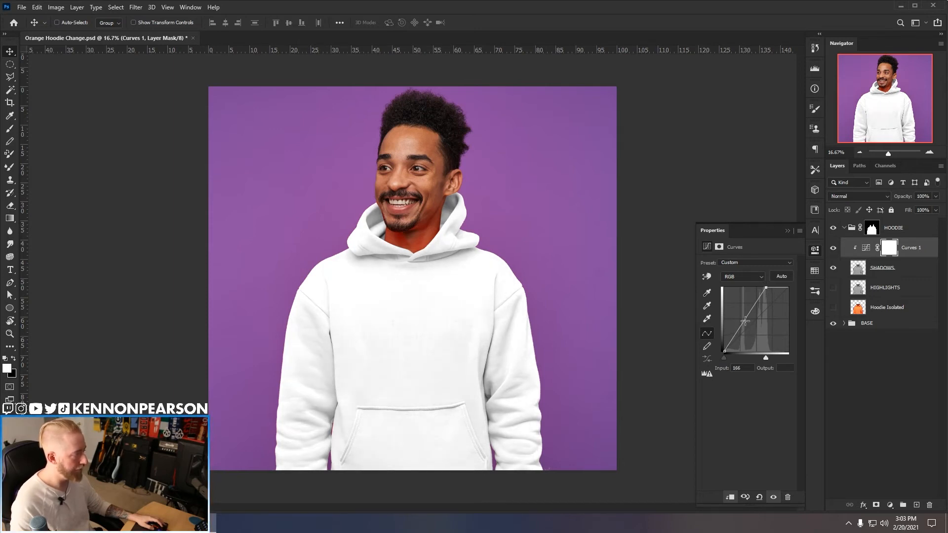
drag(743, 321, 743, 316)
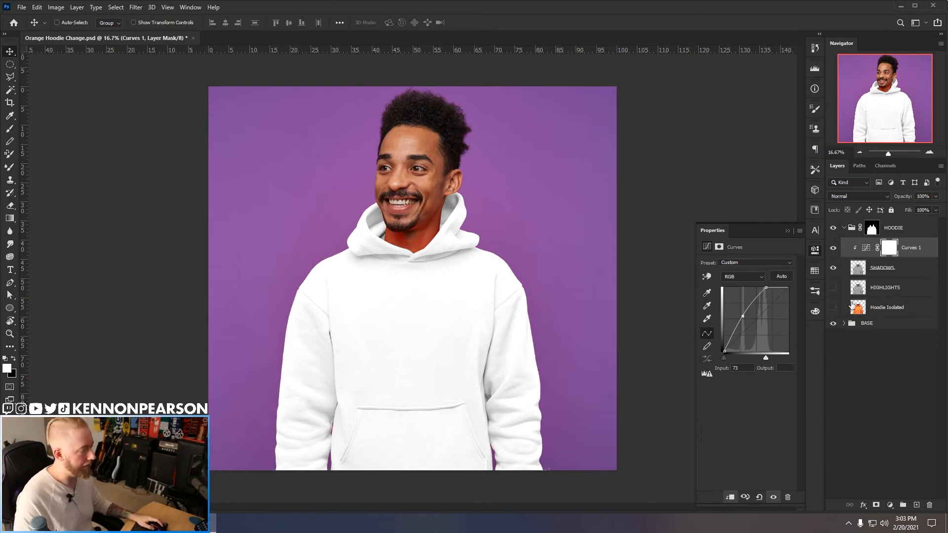
click(815, 251)
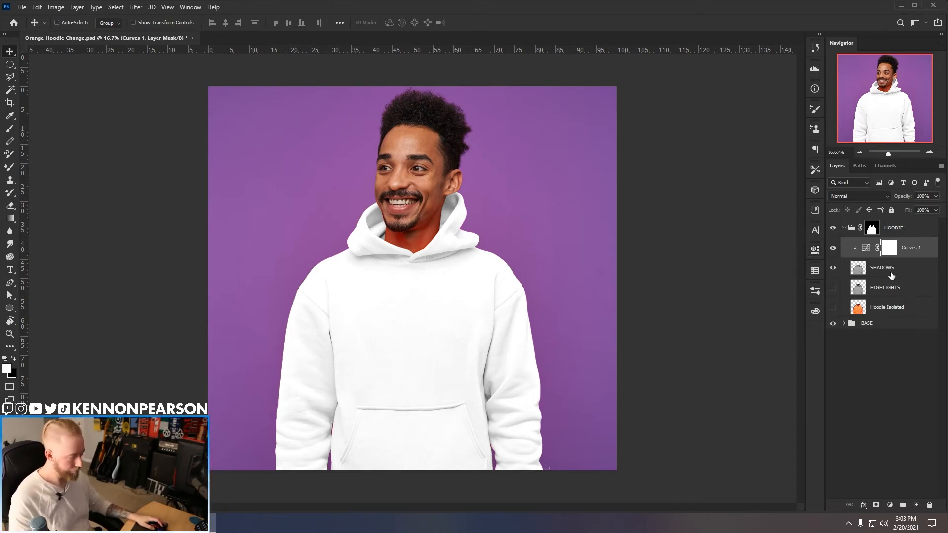
key(Delete)
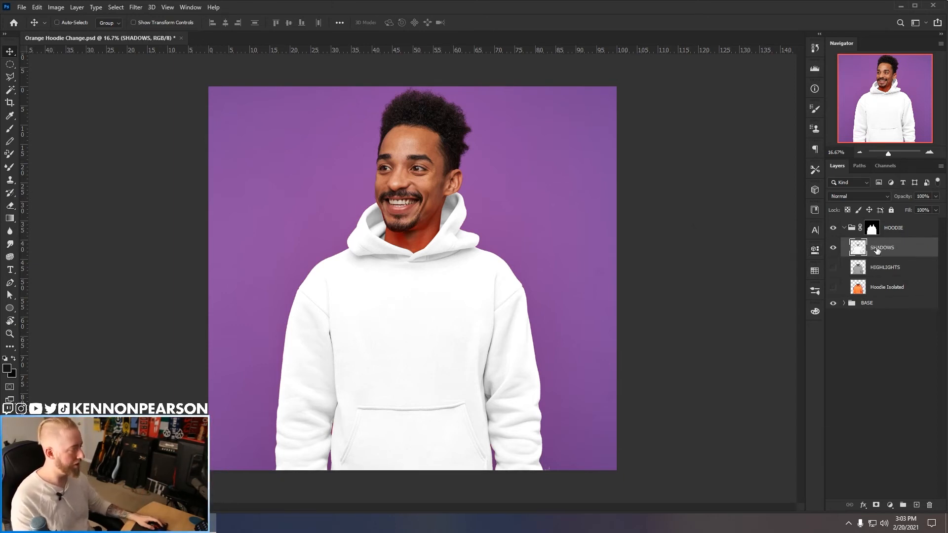
- Hide the SHADOWS layer, show and select the HIGHLIGHTS layer, and save the document
click(833, 248)
click(833, 269)
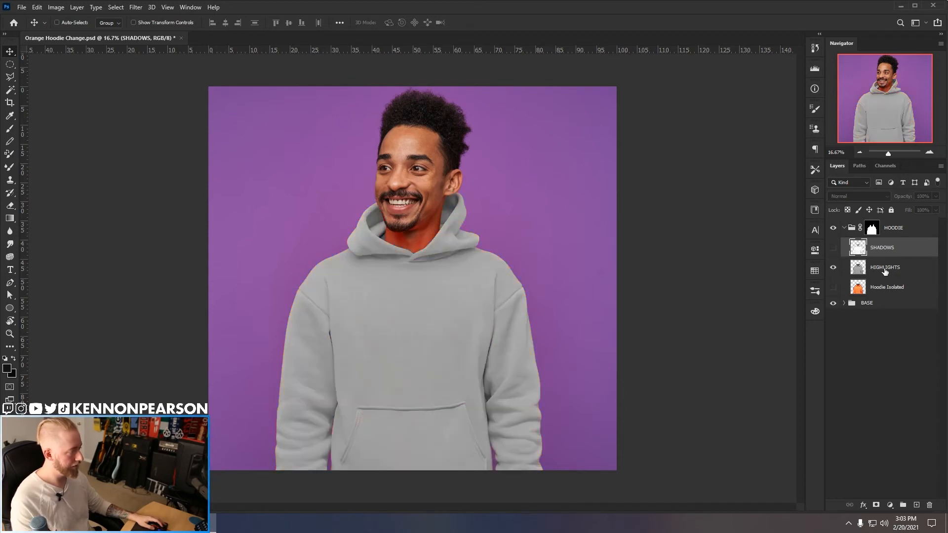
click(884, 269)
key(ctrl+s)
- Darken the HIGHLIGHTS layer with a clipped Curves adjustment, lowering the white point's output and a point at input 198, and merge it down
click(890, 506)
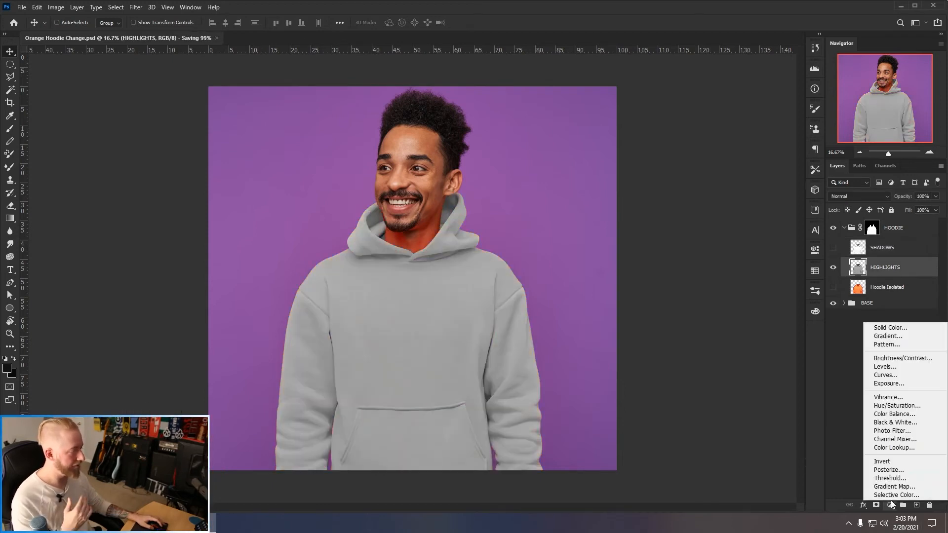
click(909, 375)
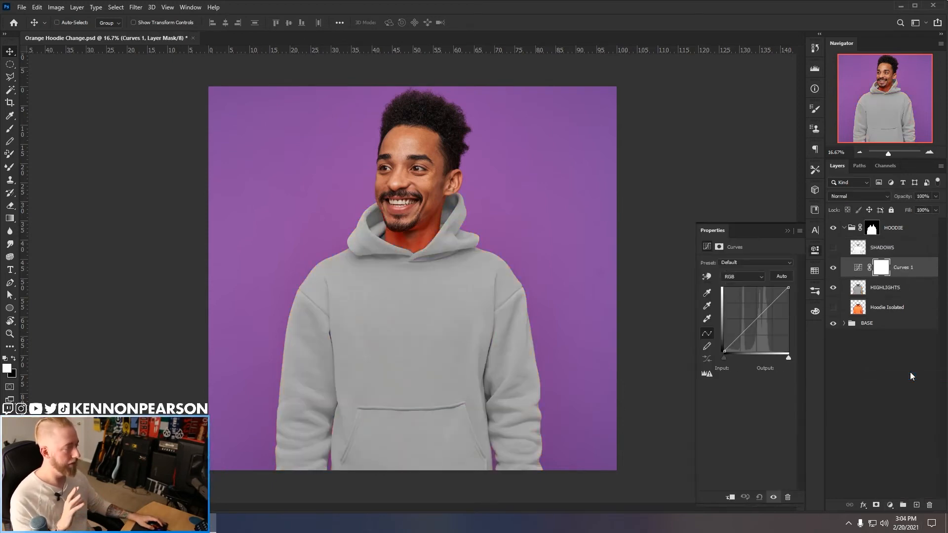
key(ctrl+alt+g)
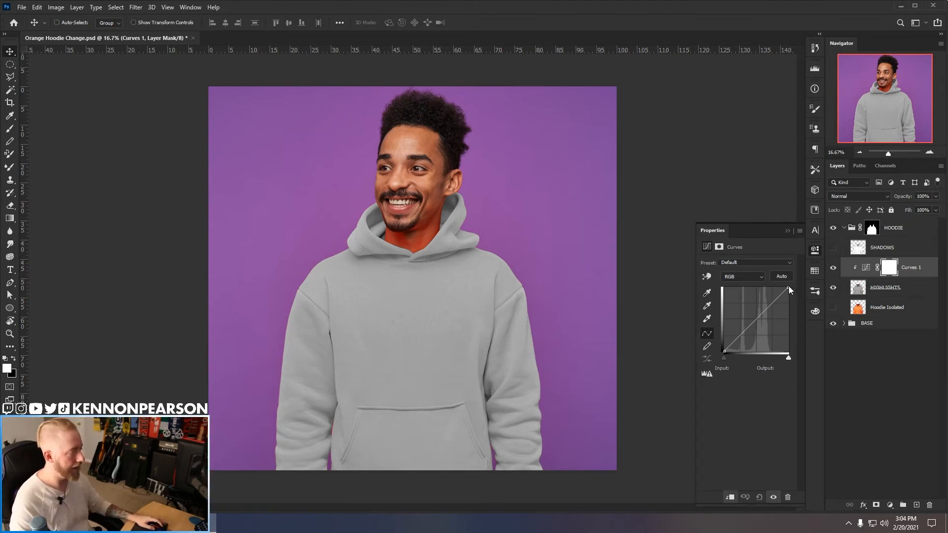
drag(788, 289, 811, 340)
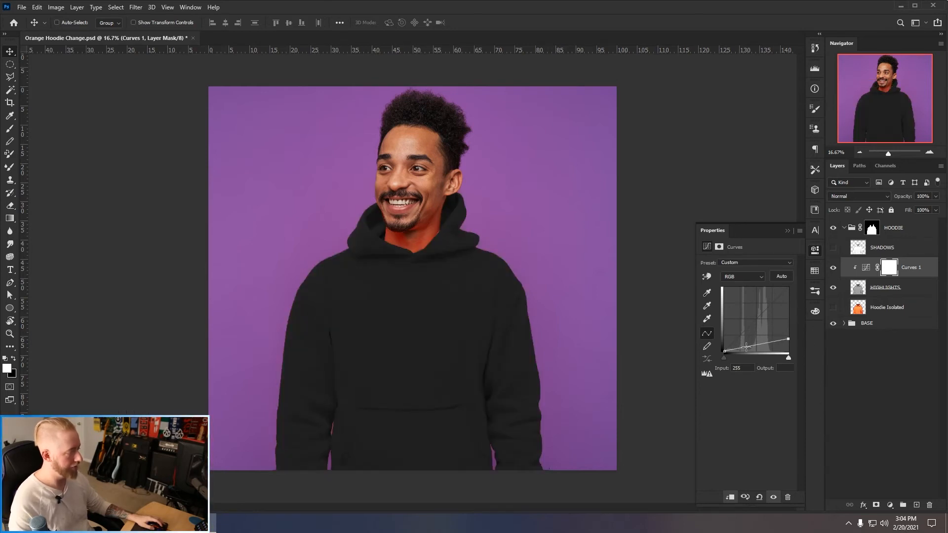
drag(773, 343, 774, 345)
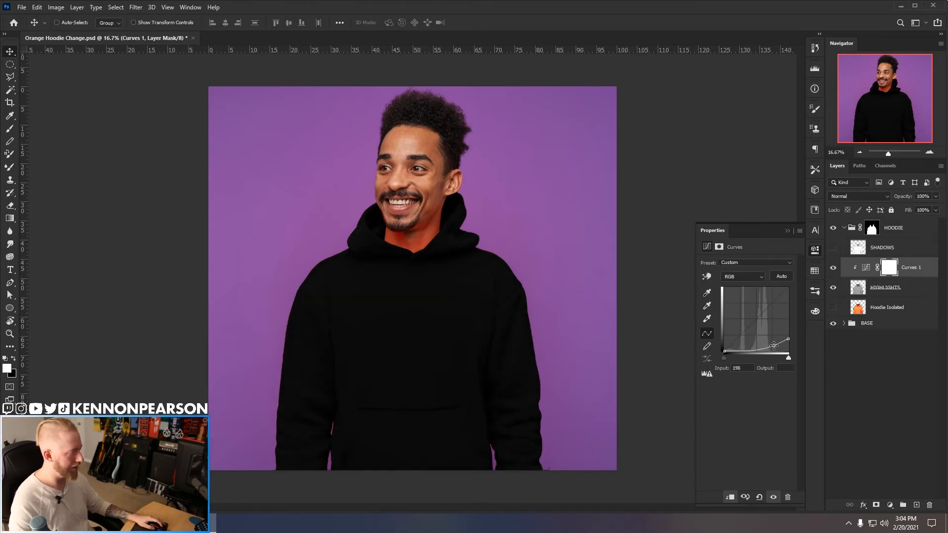
key(Delete)
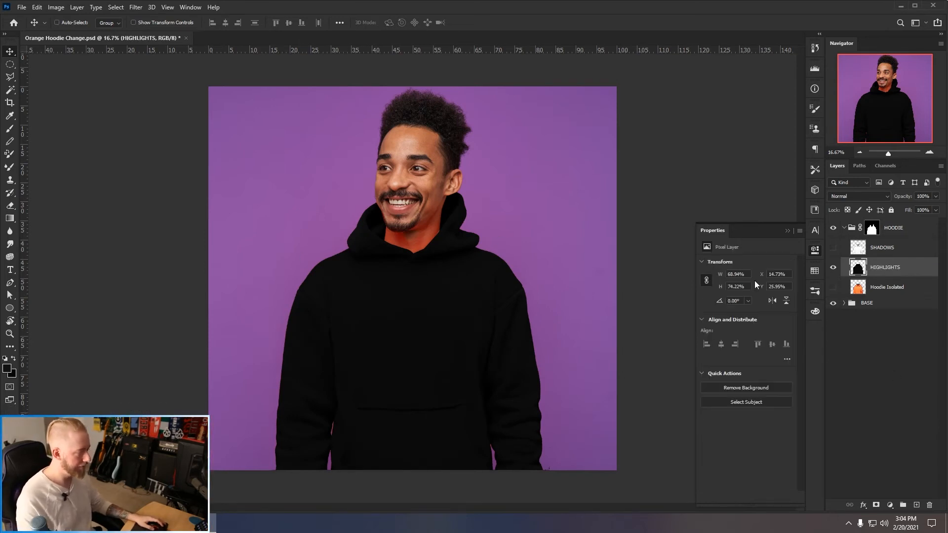
- Set the HIGHLIGHTS layer's blend mode to Screen, then show the SHADOWS layer and set it to Multiply
click(842, 196)
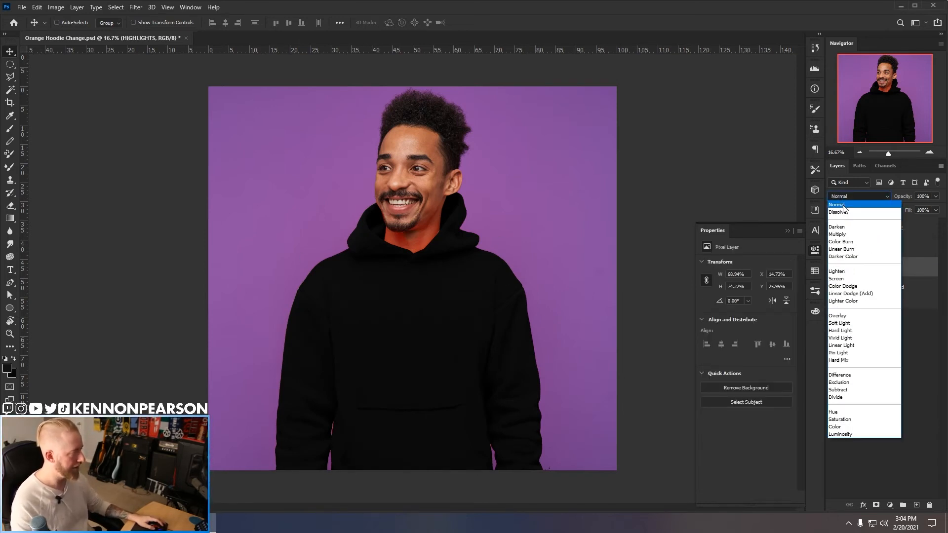
click(844, 285)
click(834, 248)
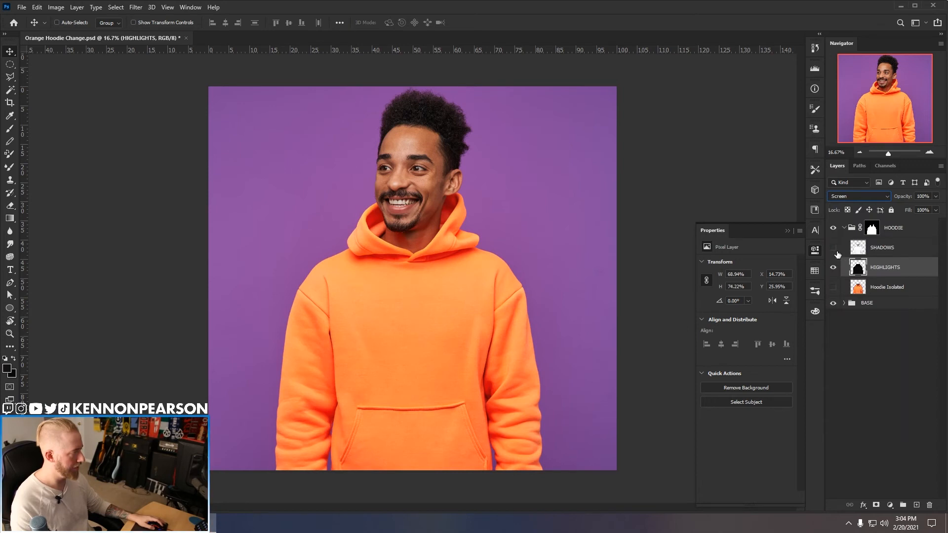
click(882, 248)
click(856, 235)
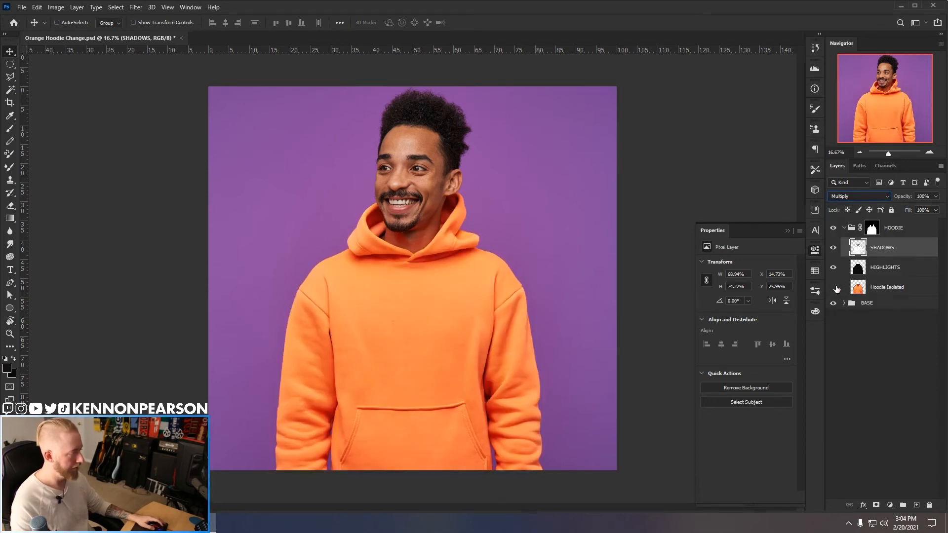
- Add a solid color fill layer directly above Hoodie Isolated, using the copied pink hex color
click(884, 287)
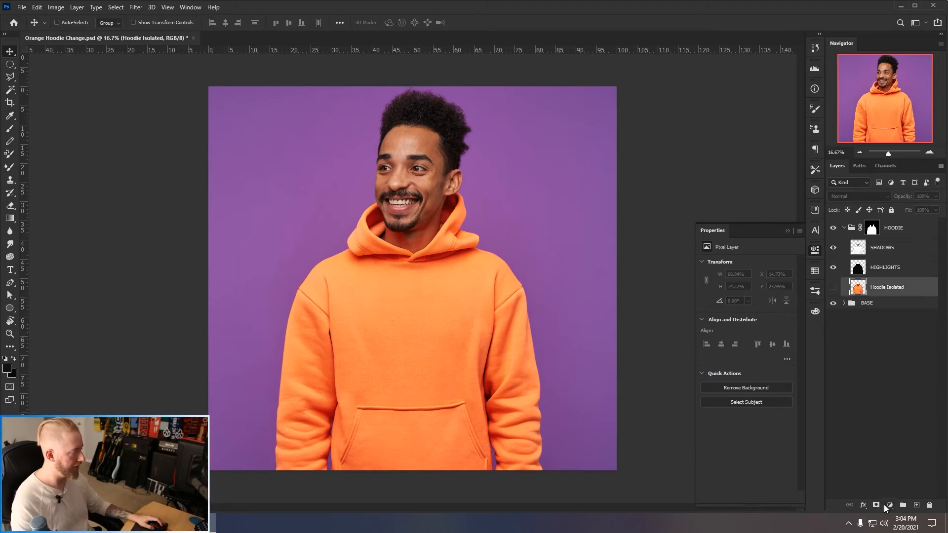
click(891, 505)
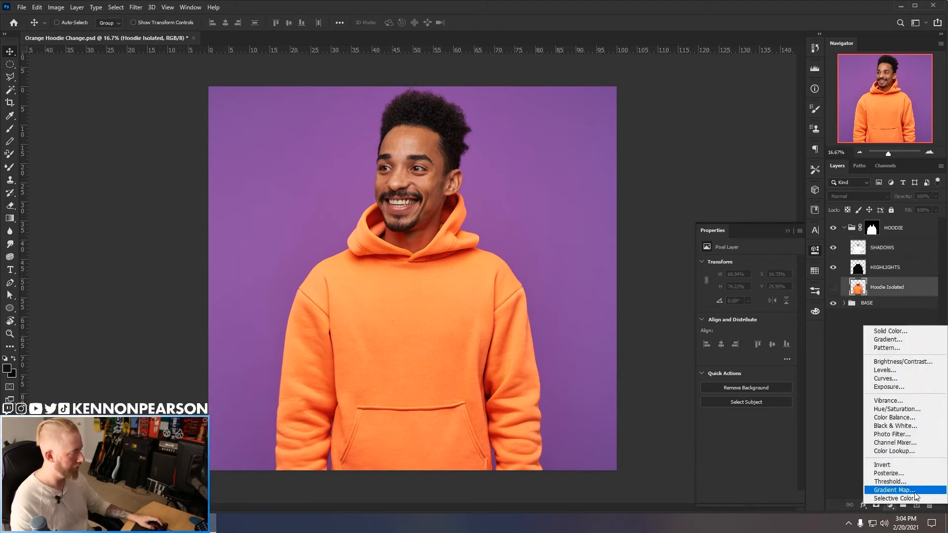
click(838, 482)
click(890, 506)
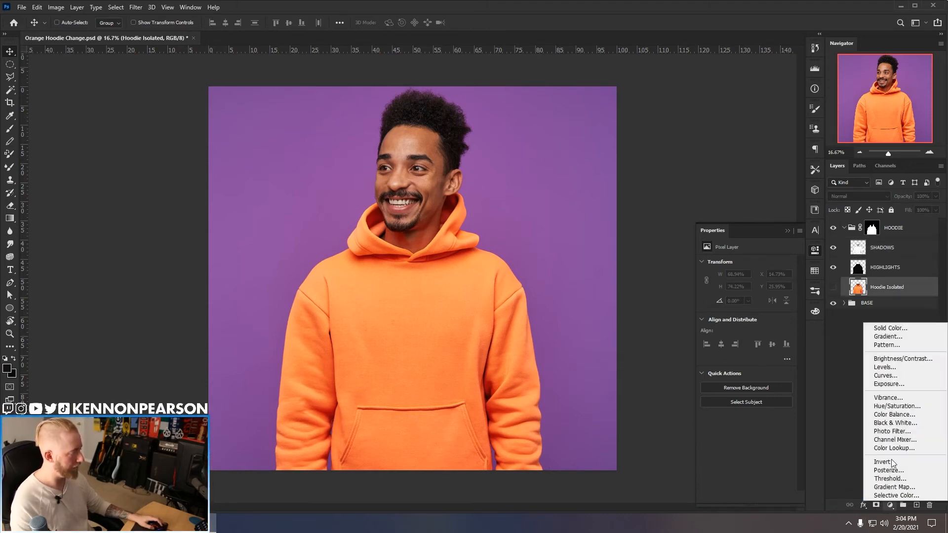
click(889, 328)
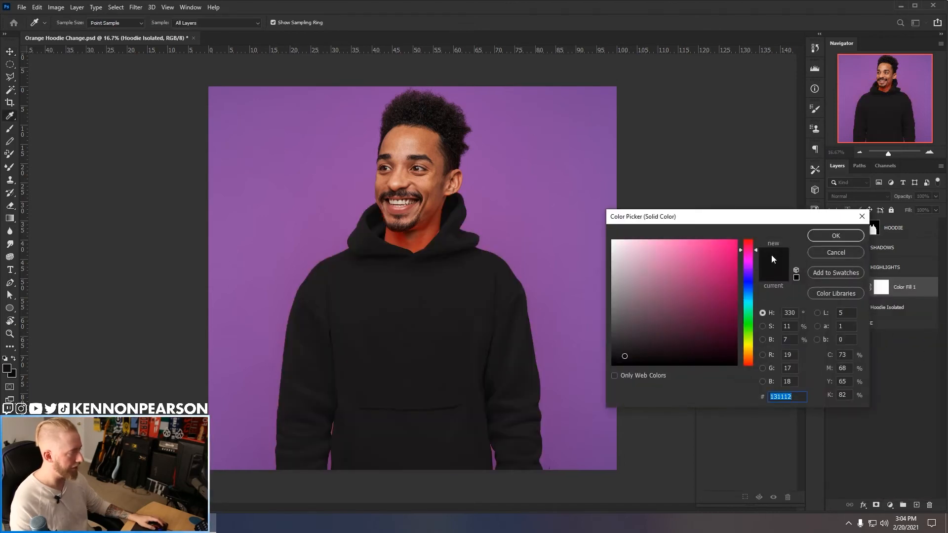
key(ctrl+v)
key(Return)
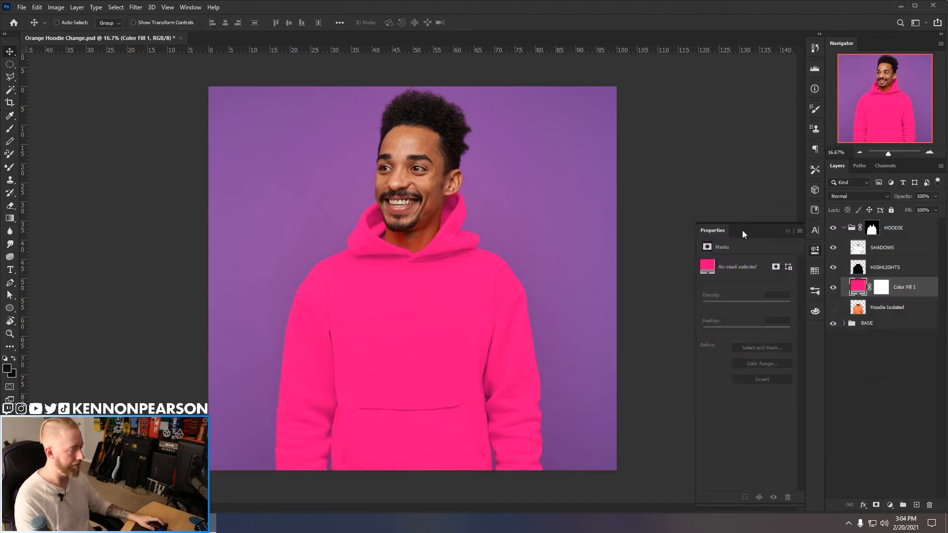
click(814, 252)
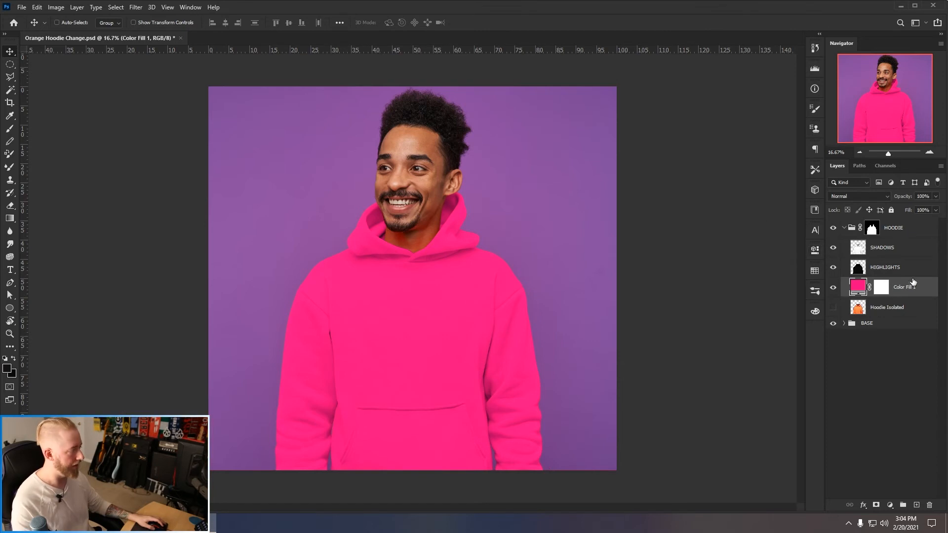
- Duplicate the SHADOWS layer to deepen the hoodie's folds and save the document
click(886, 251)
key(ctrl+j)
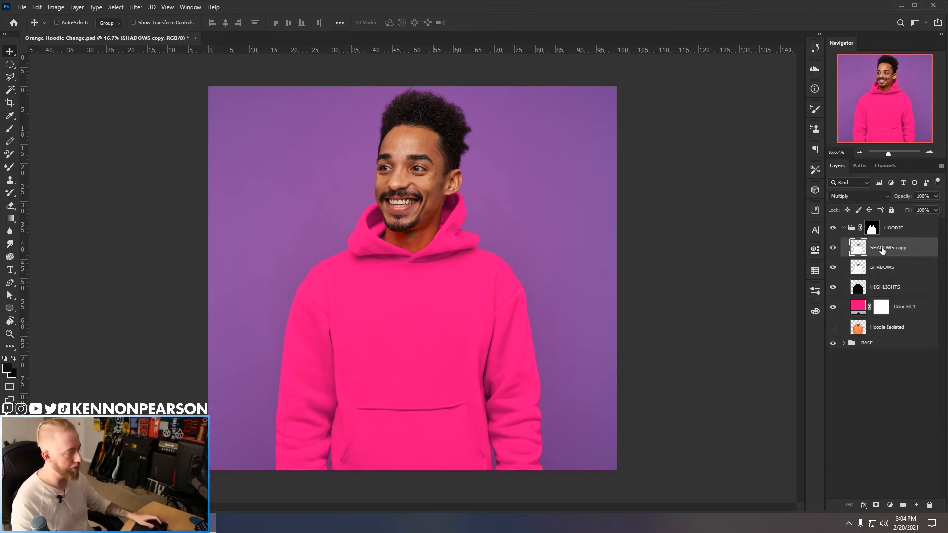
key(ctrl+s)
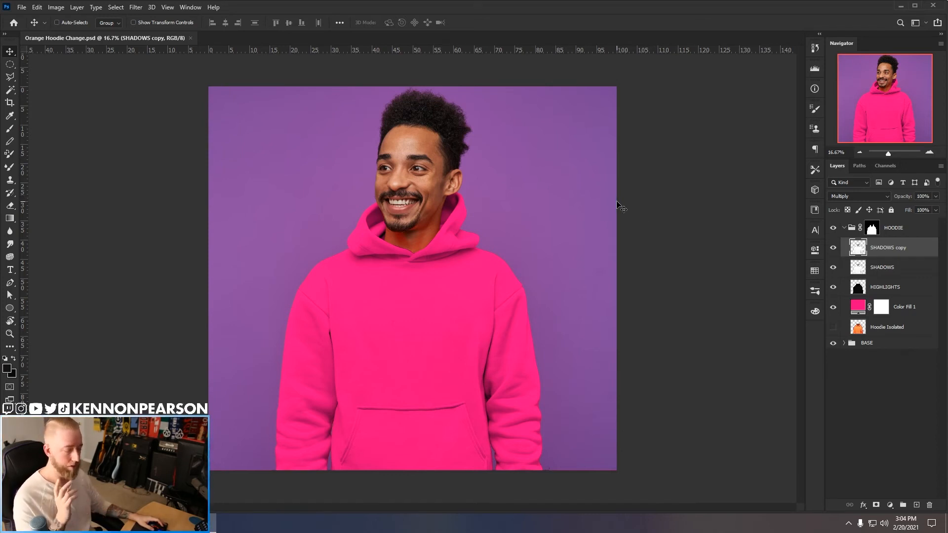
- Examine the skin around the neck, chin and collar for colour spill from the original hoodie
click(931, 153)
click(931, 153)
click(931, 153)
click(931, 153)
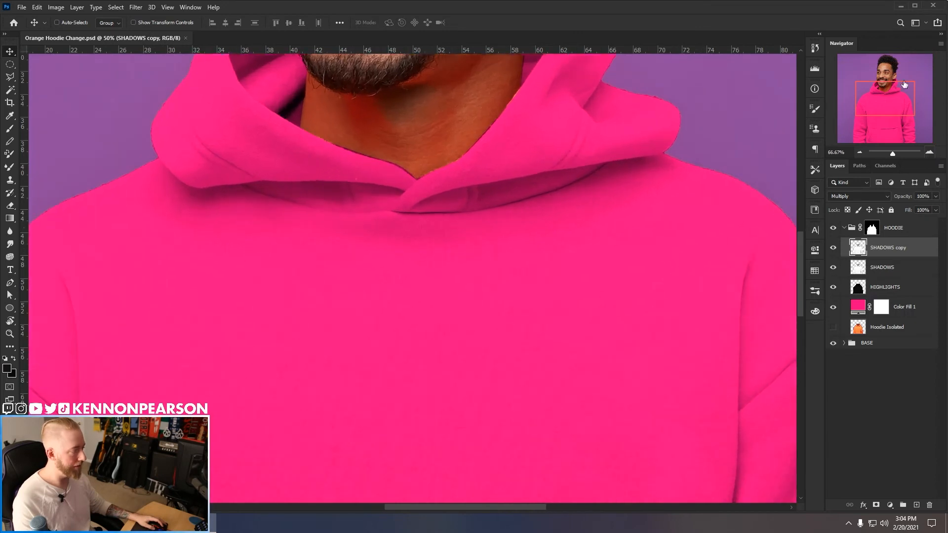
scroll(427, 329, up, 5)
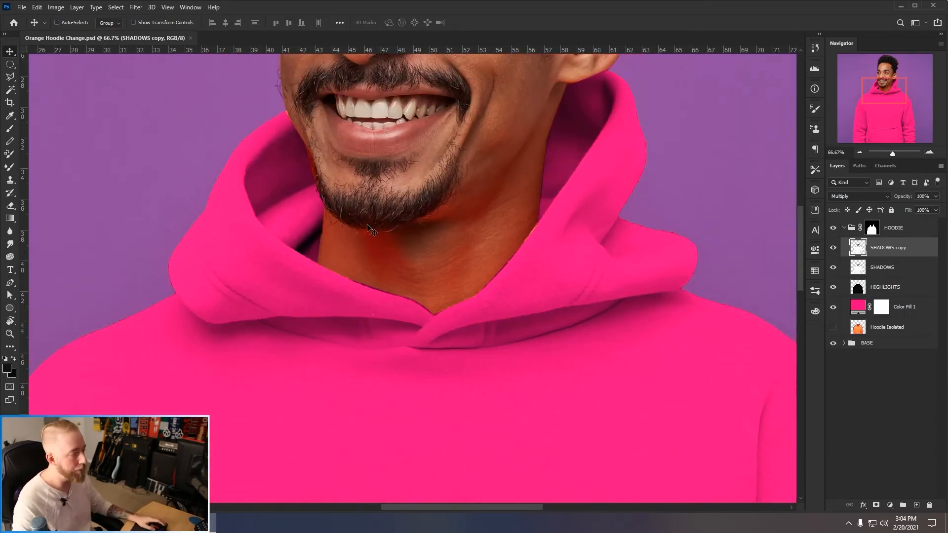
scroll(416, 263, down, 1)
scroll(428, 292, up, 2)
scroll(424, 290, up, 3)
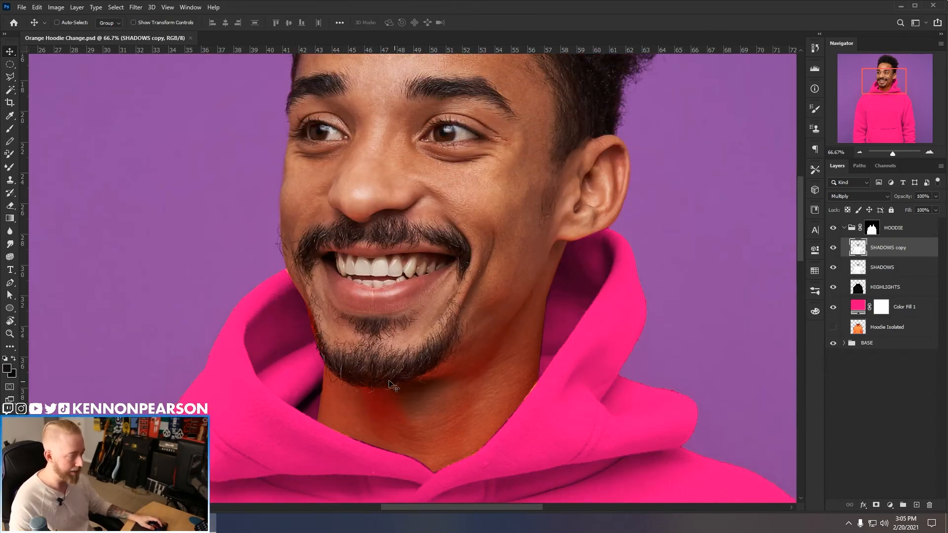
- Collapse the HOODIE group, save the document, and add an empty layer above the BASE image inside the BASE group
click(845, 228)
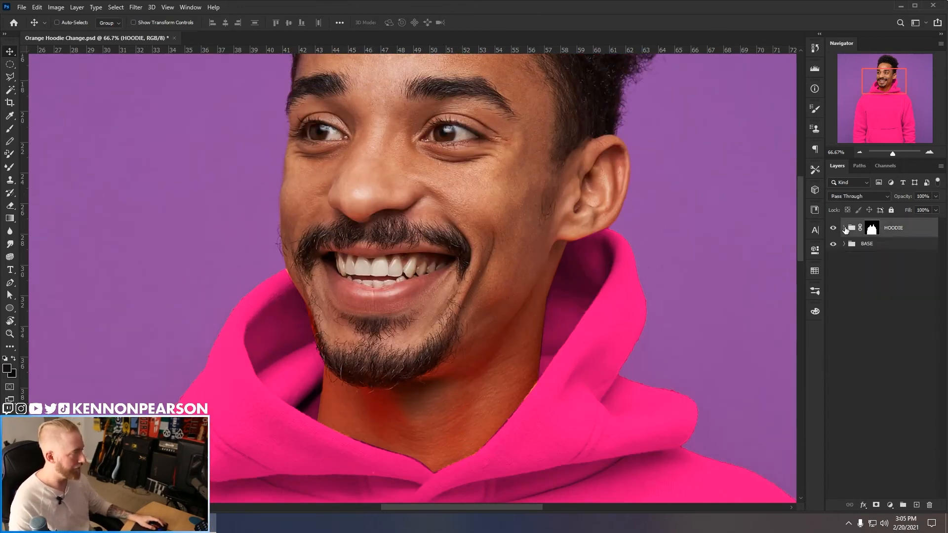
key(ctrl+s)
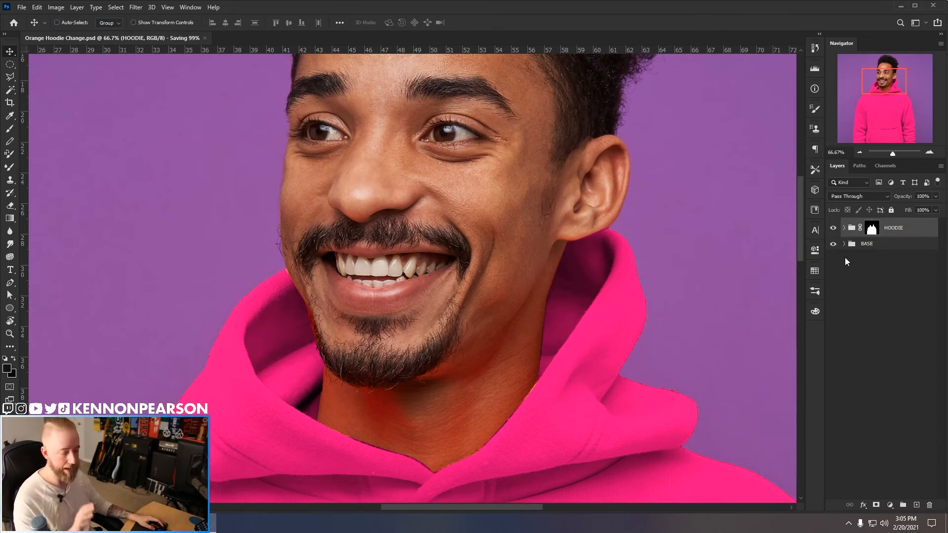
click(873, 245)
click(844, 244)
click(897, 264)
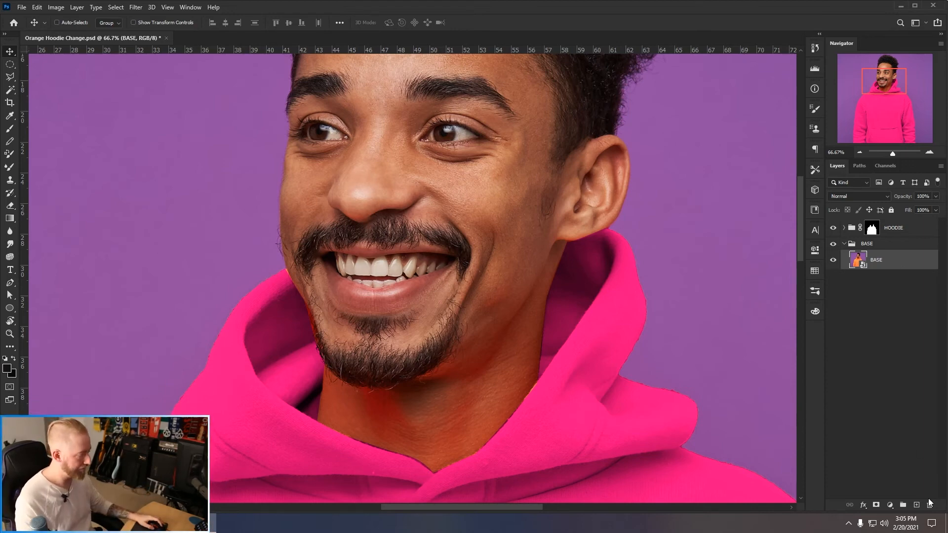
key(ctrl+shift+alt+n)
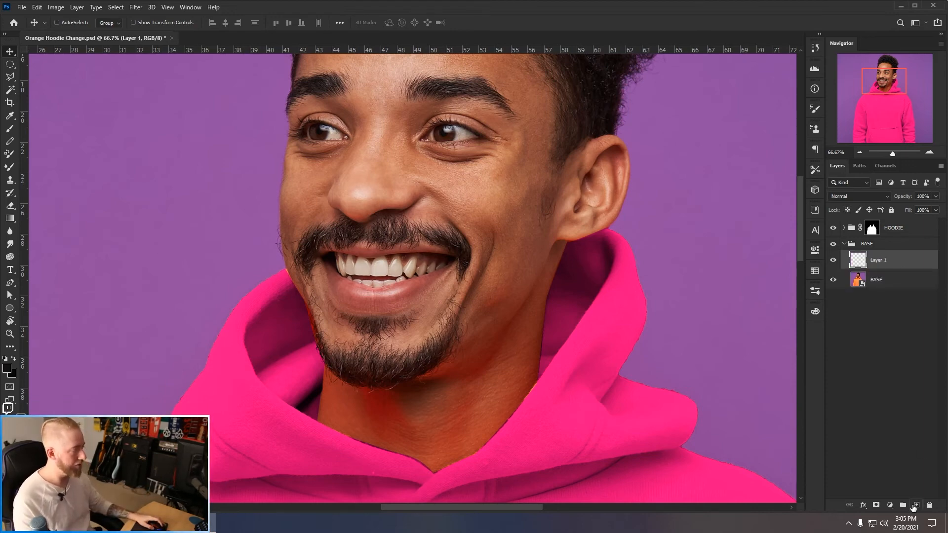
- Set the empty layer's blend mode to Color and rename it SKIN COLOR
click(835, 196)
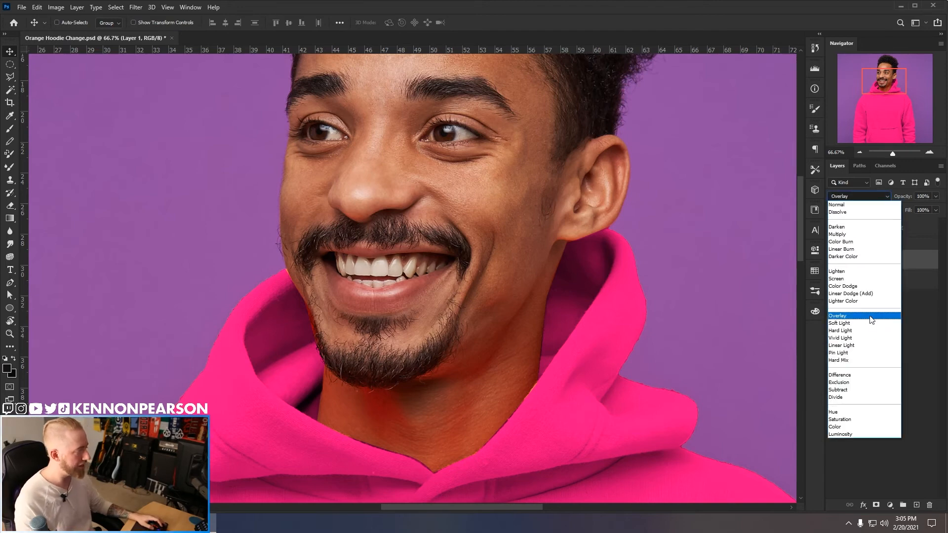
click(852, 428)
double_click(883, 259)
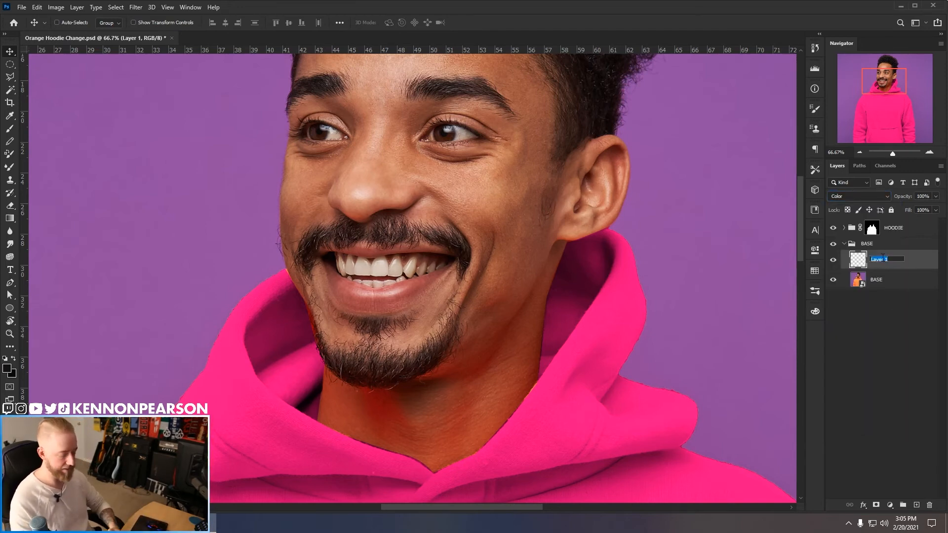
text(SKIN COLOR)
key(Return)
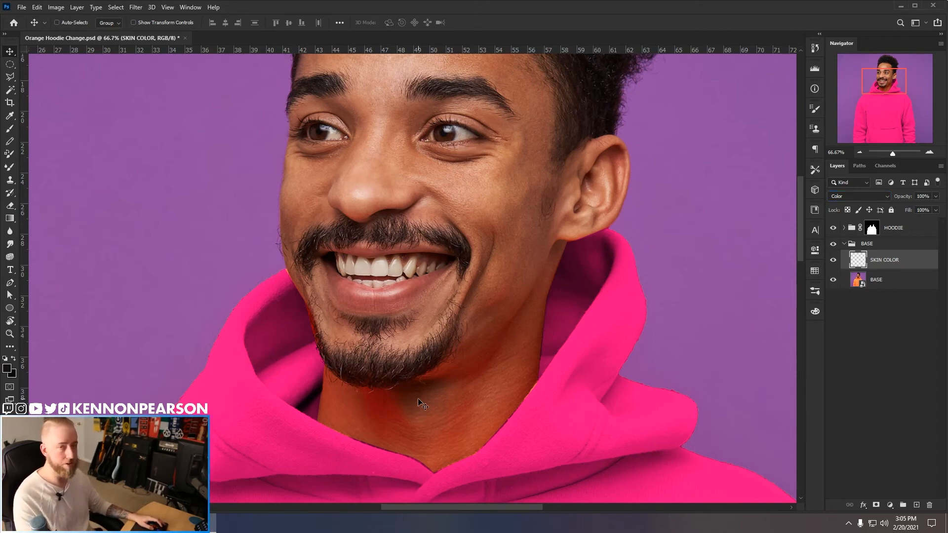
- Sample a light skin tone from the cheek and set the soft round brush to 53% opacity
key(i)
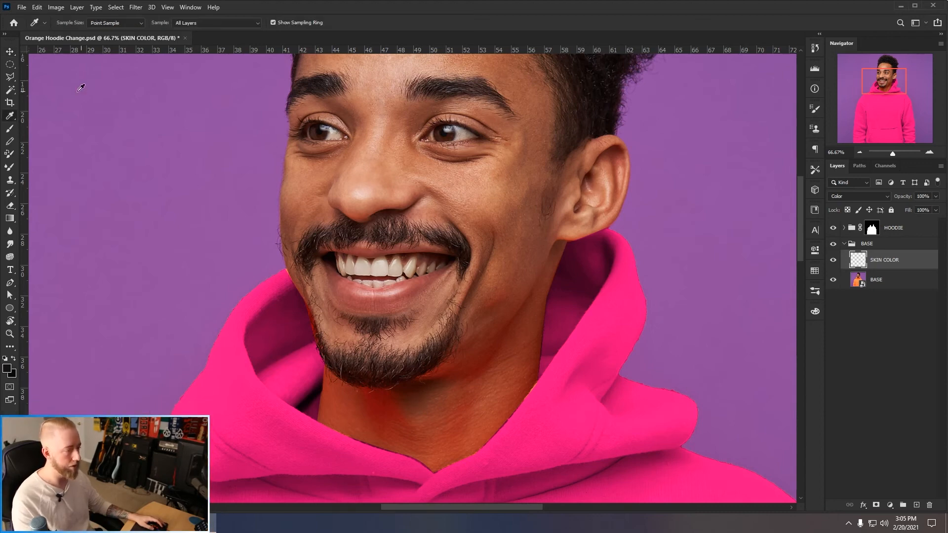
drag(509, 212, 491, 195)
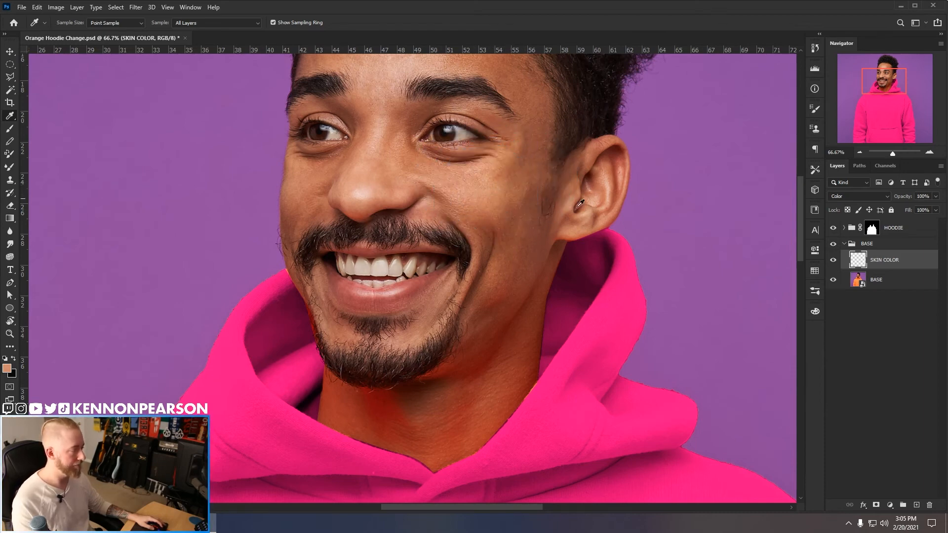
click(10, 128)
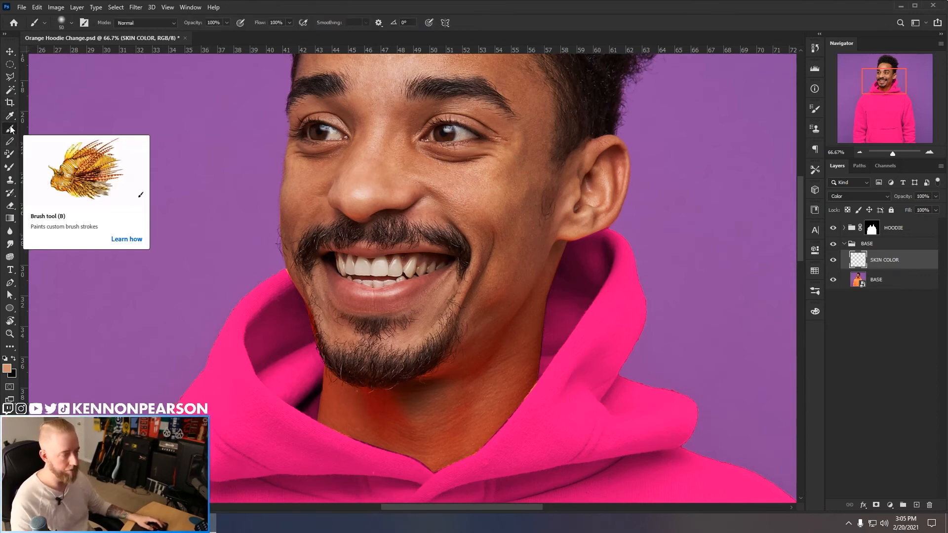
click(72, 22)
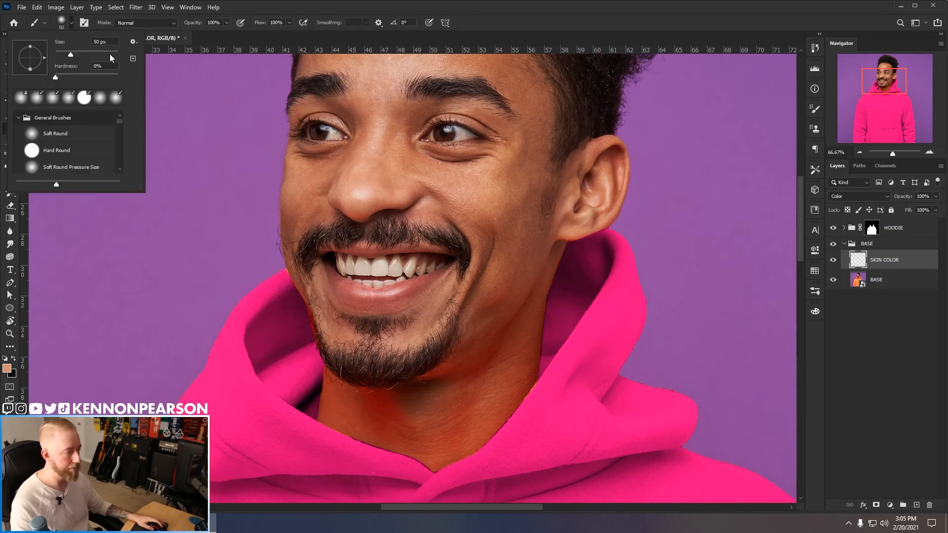
click(244, 17)
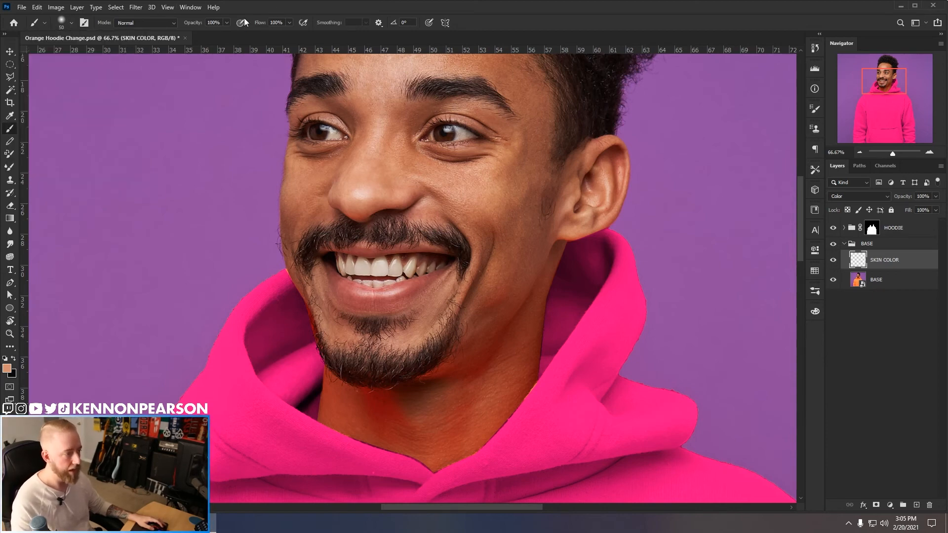
drag(228, 23, 196, 35)
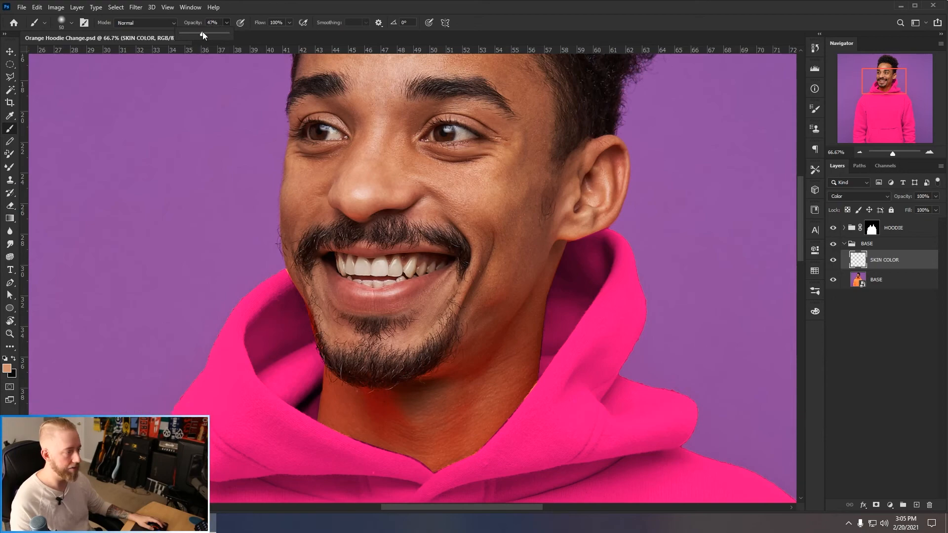
click(439, 20)
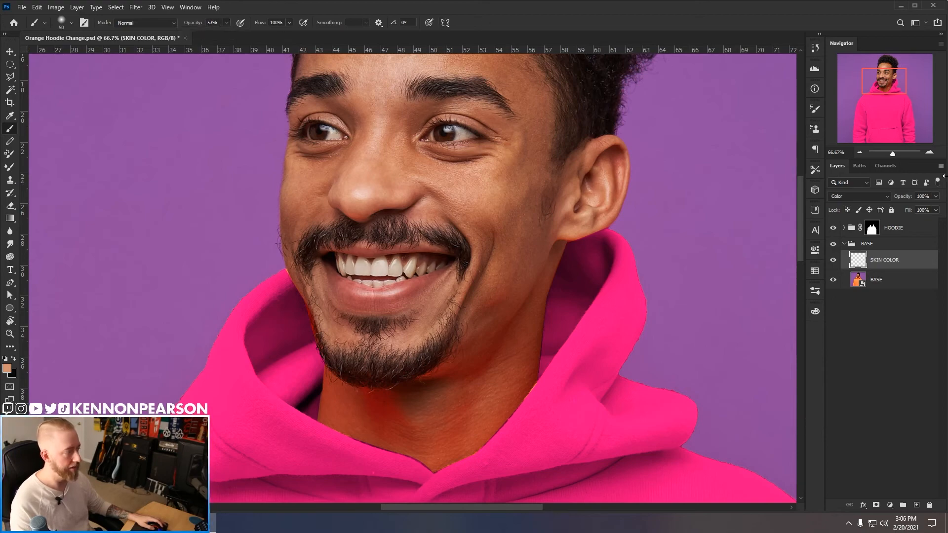
- Paint the sampled skin tone over the reddish neck area below the beard with a 125 px brush
click(930, 154)
click(930, 154)
drag(887, 74, 884, 89)
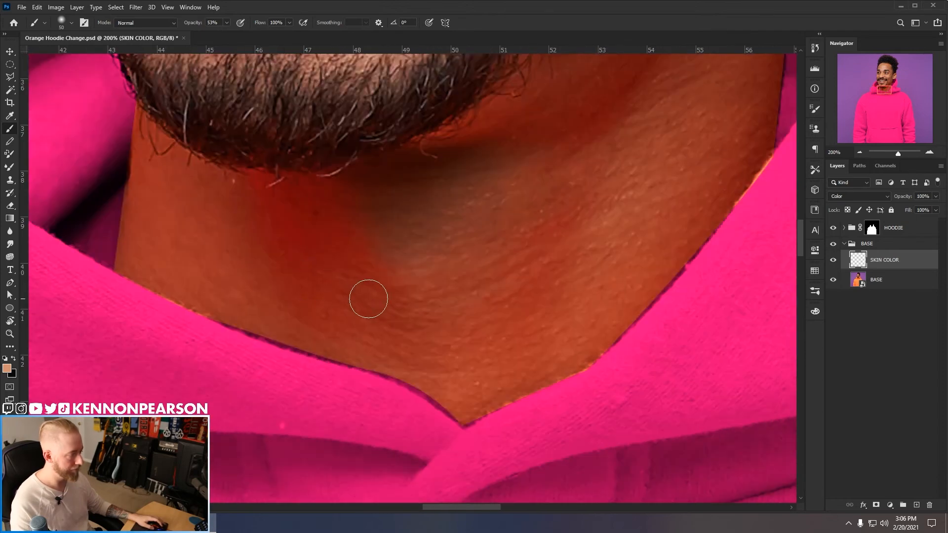
key(bracketright)
key(bracketright)
key(bracketright)
key(bracketright)
key(bracketright)
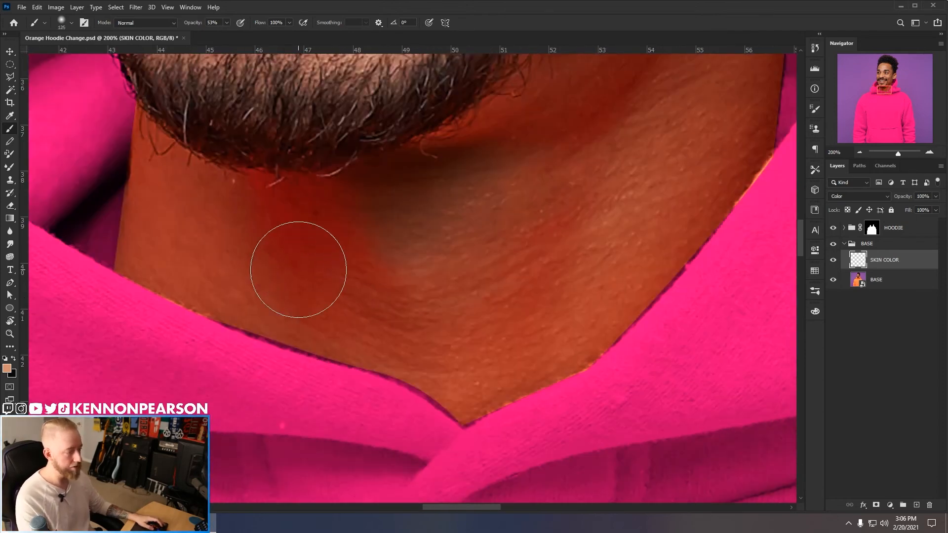
key(bracketright)
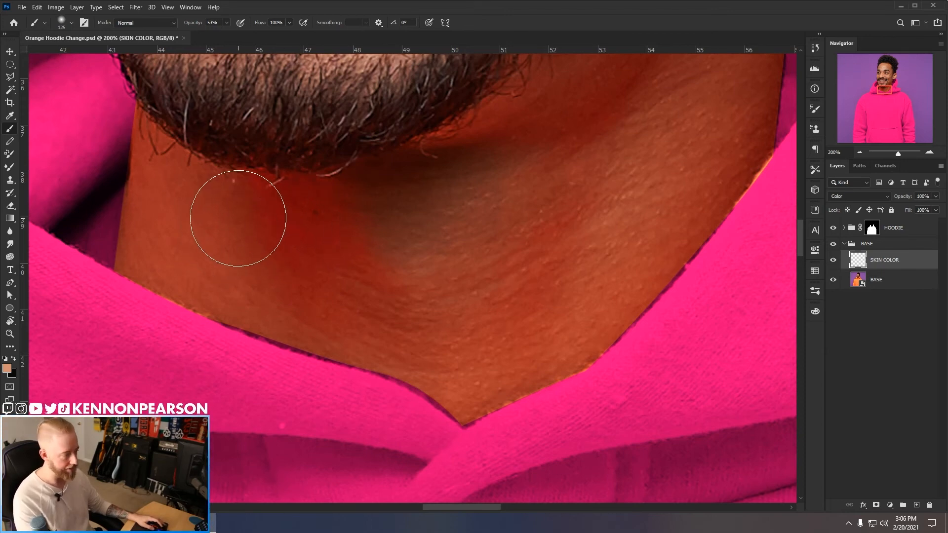
mouse_move(311, 236)
mouse_down()
mouse_move(389, 244)
mouse_move(280, 245)
mouse_move(367, 285)
mouse_move(453, 301)
mouse_move(336, 292)
mouse_move(339, 304)
mouse_move(443, 324)
mouse_move(535, 284)
mouse_up()
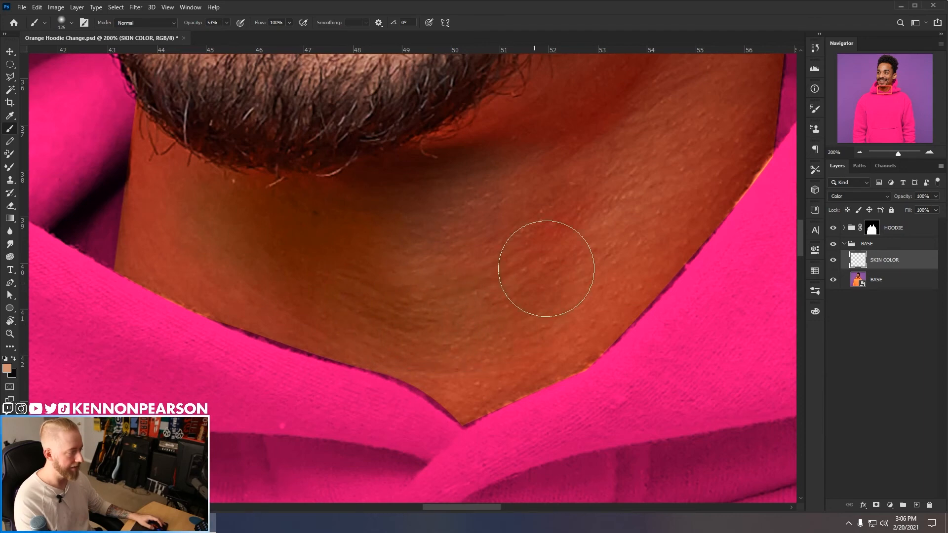
- Paint the skin tone under the beard and along the shadowed jawline with a brush of about 70 to 100 px
scroll(421, 242, up, 3)
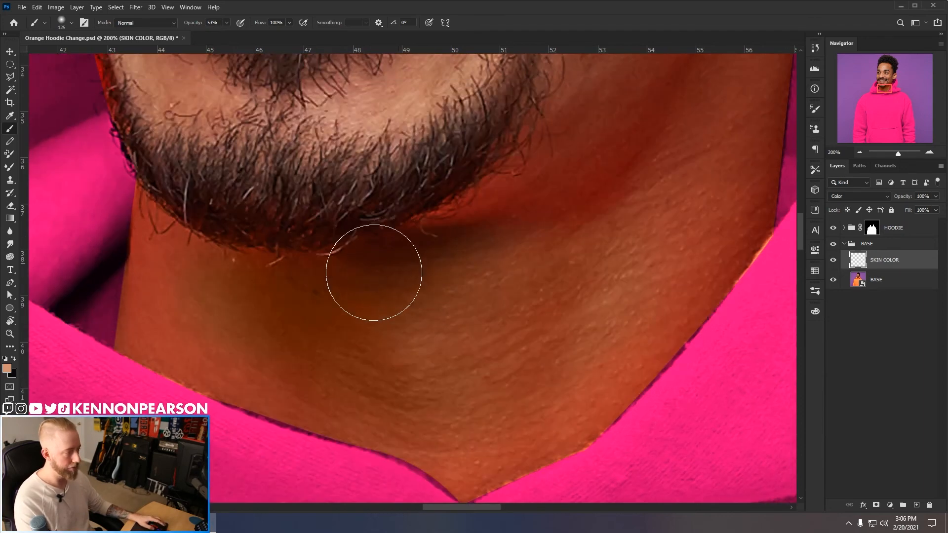
scroll(341, 277, up, 2)
key(bracketleft)
key(bracketleft)
key(bracketleft)
key(bracketleft)
mouse_move(242, 299)
mouse_down()
mouse_move(470, 267)
mouse_move(430, 277)
mouse_move(482, 286)
mouse_up()
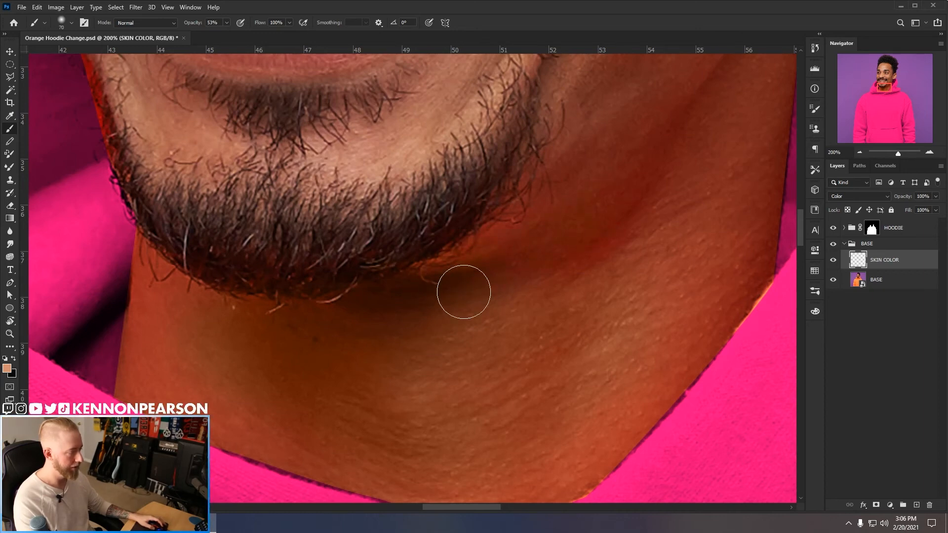
key(bracketright)
scroll(551, 250, down, 2)
scroll(479, 307, up, 3)
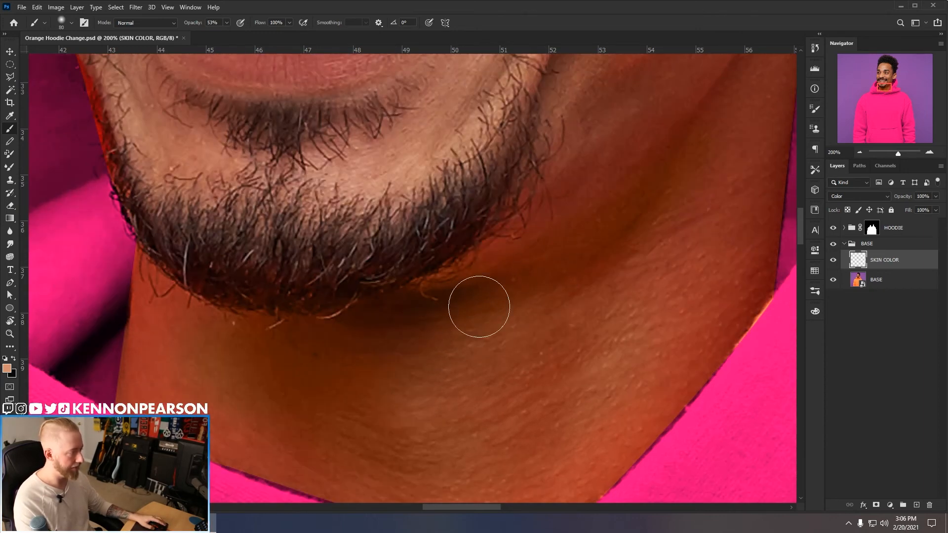
scroll(479, 306, up, 3)
key(bracketright)
key(bracketright)
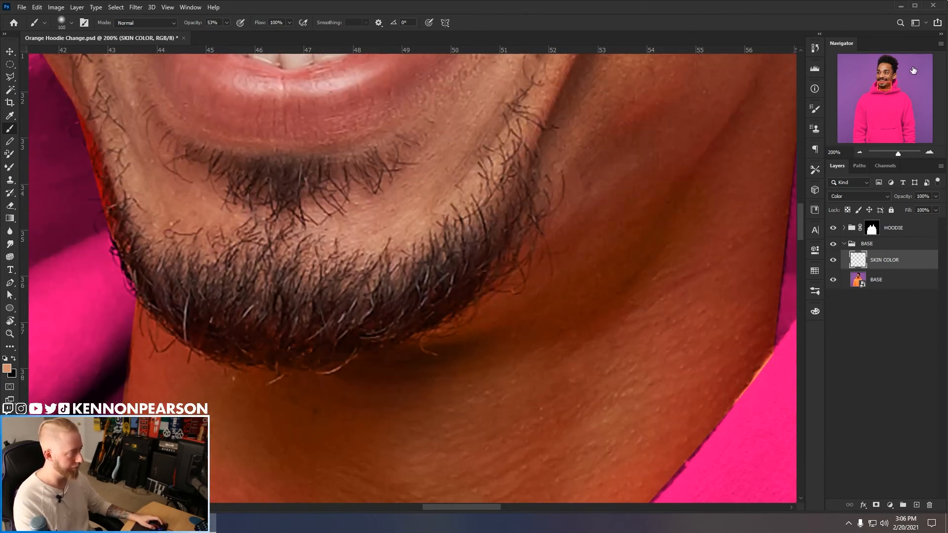
- Touch up the skin colour along the beard and cheek edge beside the hood opening with a 25 px brush
drag(883, 84, 875, 84)
key(bracketleft)
key(bracketleft)
key(bracketleft)
key(bracketleft)
key(bracketleft)
key(bracketleft)
key(bracketleft)
key(bracketleft)
key(bracketleft)
key(bracketleft)
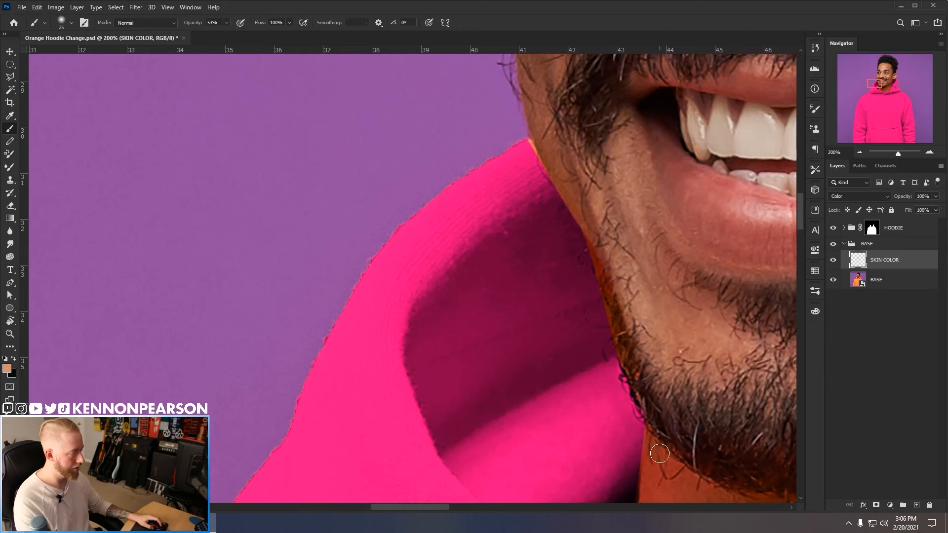
- Adjust the SKIN COLOR layer with Hue/Saturation, setting the hue to -20 and the saturation to -24
mouse_move(880, 84)
mouse_down()
mouse_move(896, 73)
mouse_move(878, 75)
mouse_up()
click(860, 153)
click(859, 153)
click(859, 153)
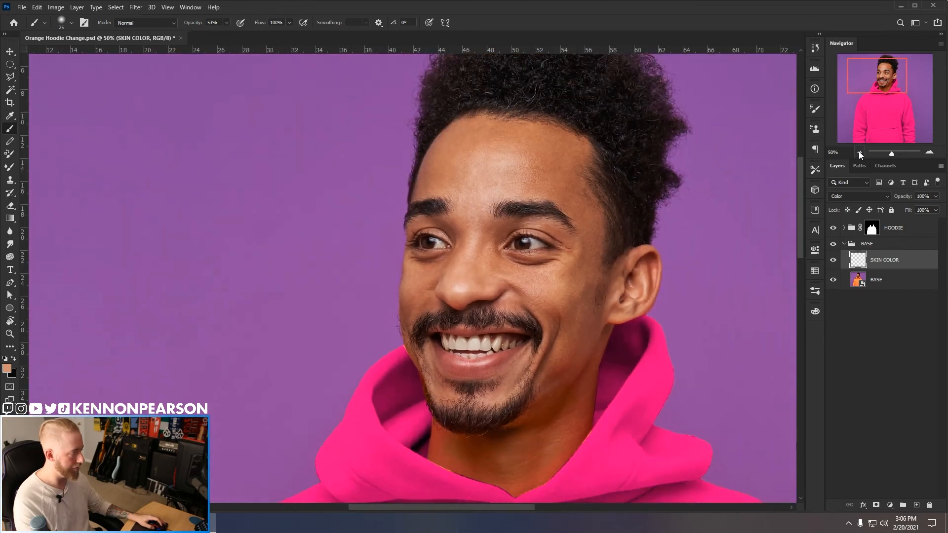
click(859, 153)
click(860, 153)
click(859, 153)
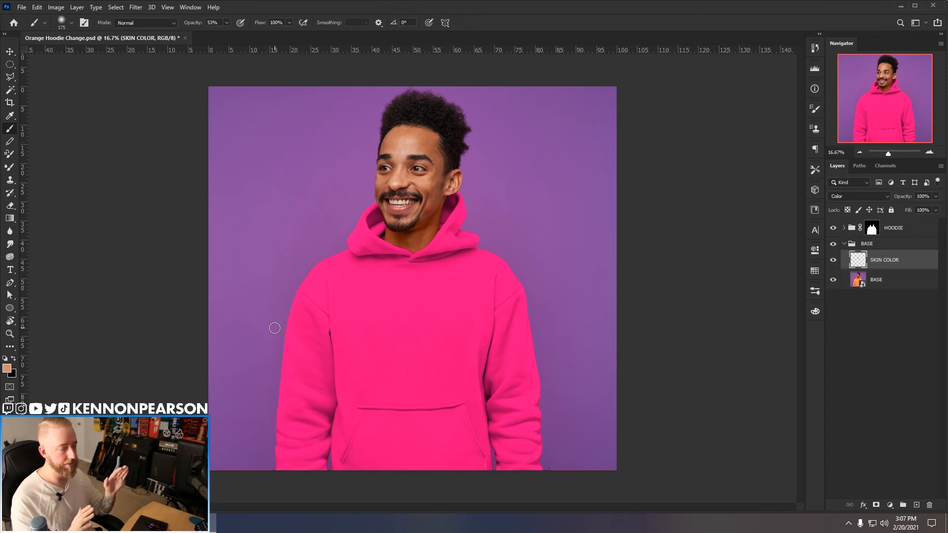
key(ctrl+u)
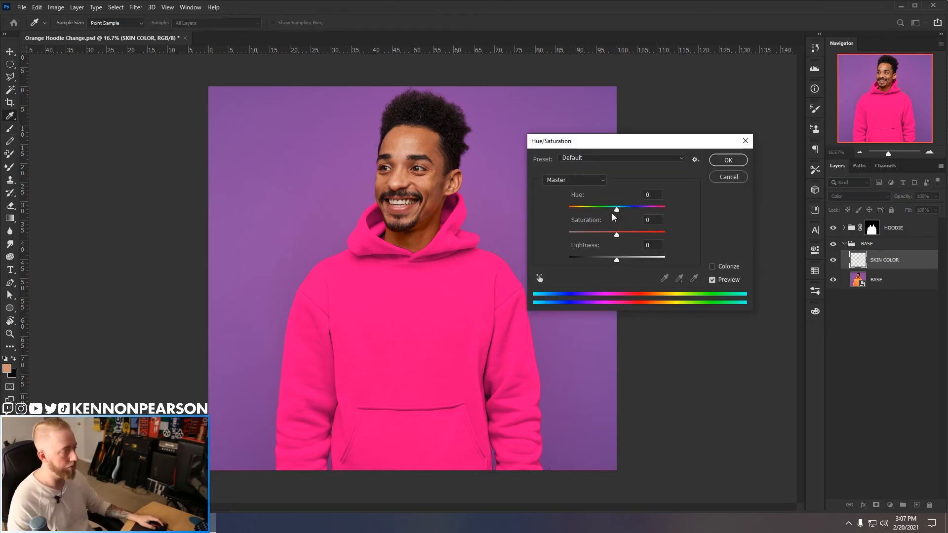
drag(615, 210, 605, 234)
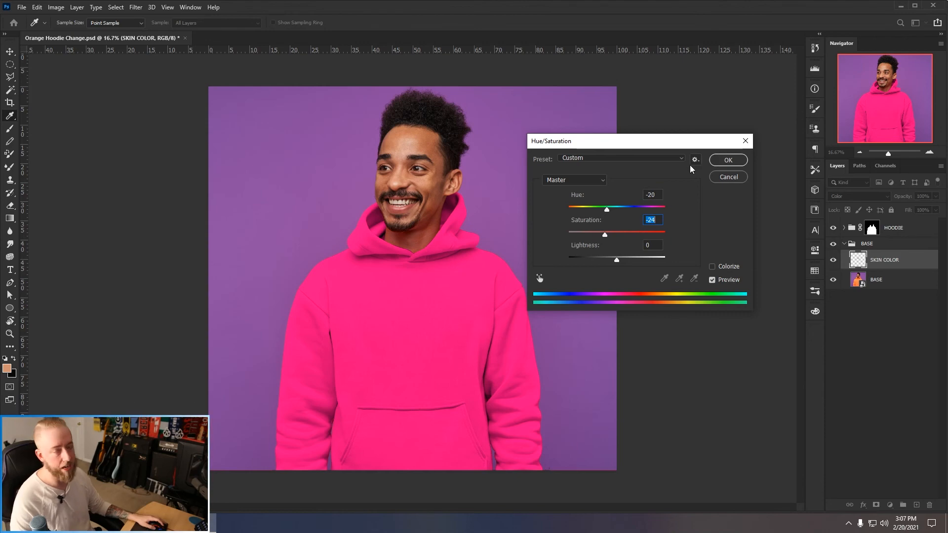
click(721, 163)
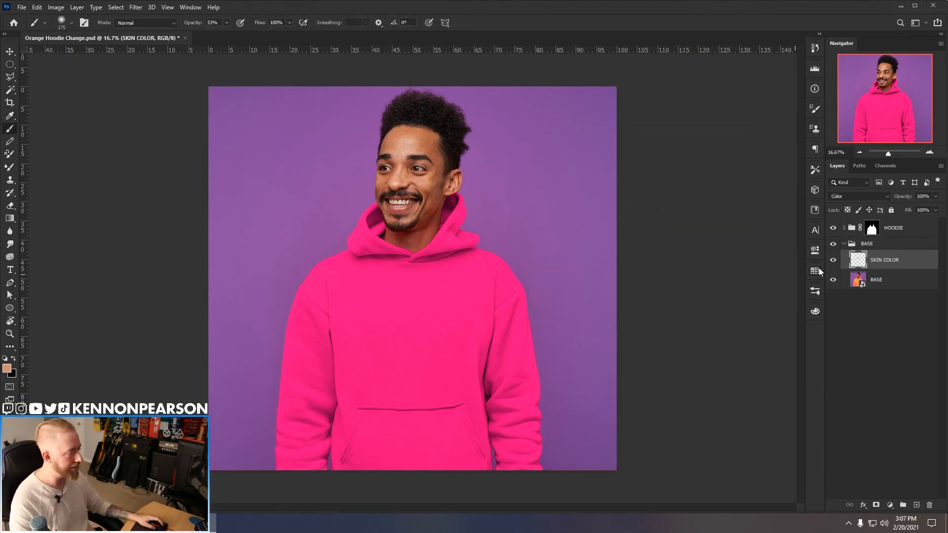
- Collapse the BASE group and save the document, leaving the HOODIE group expanded
click(844, 243)
key(ctrl+s)
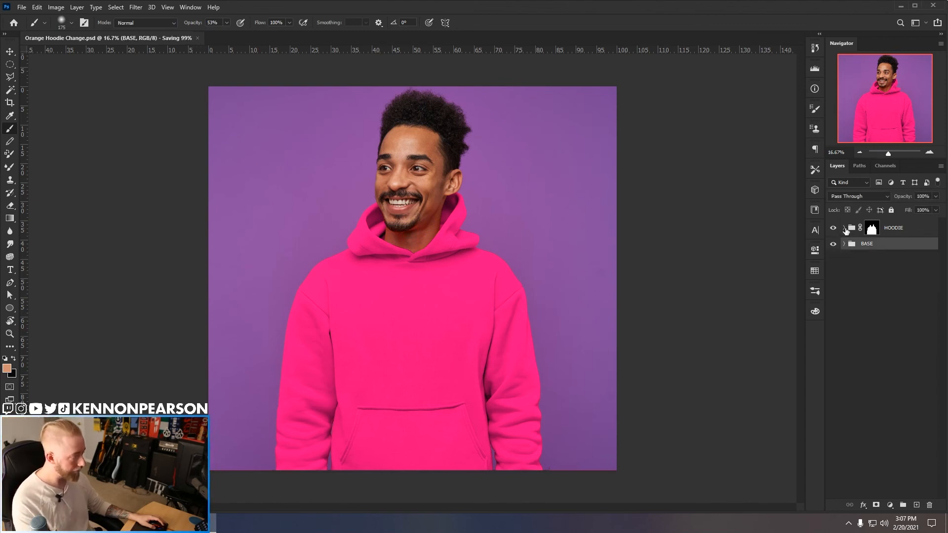
click(845, 229)
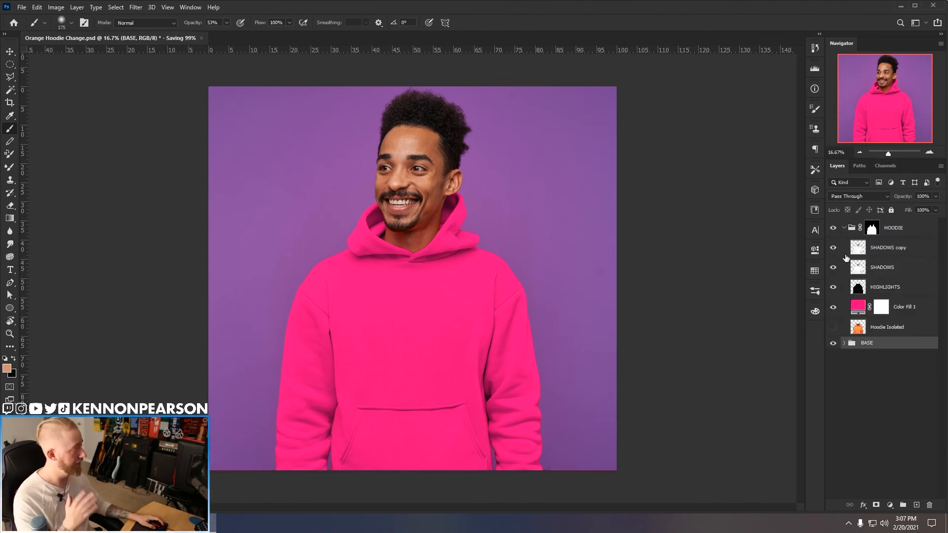
- Try a bright green (00ff48) for the hoodie's solid color fill and cancel the change
double_click(862, 308)
drag(750, 273, 744, 318)
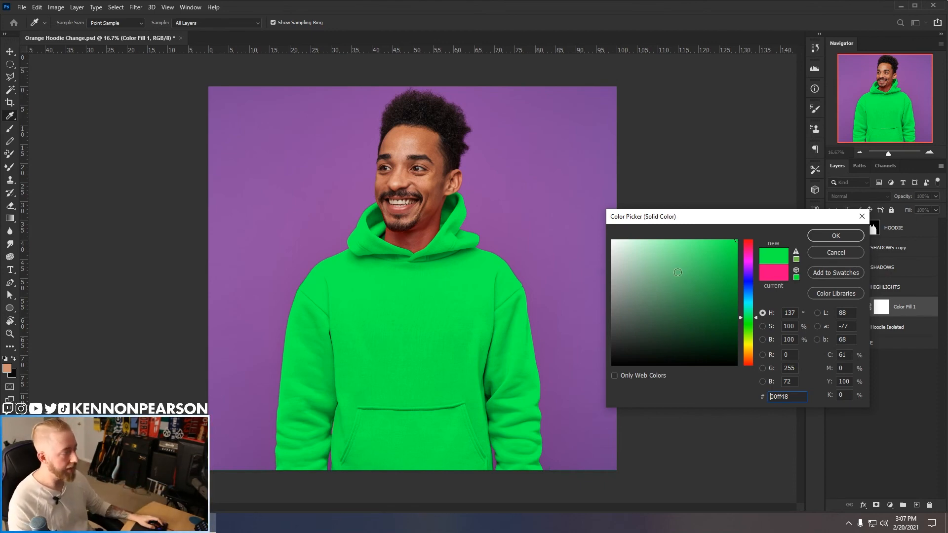
click(846, 251)
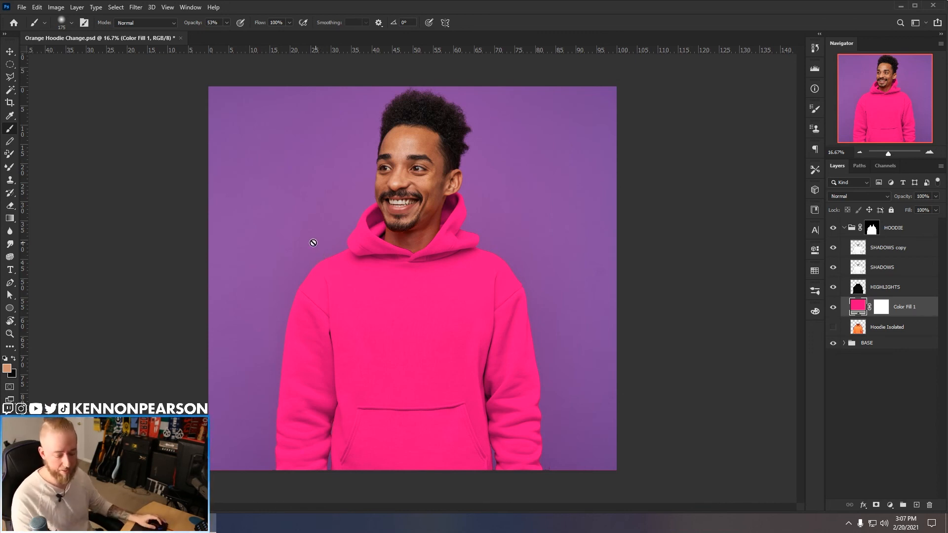
- Delete the layer mask from the Color Fill 1 layer
click(882, 308)
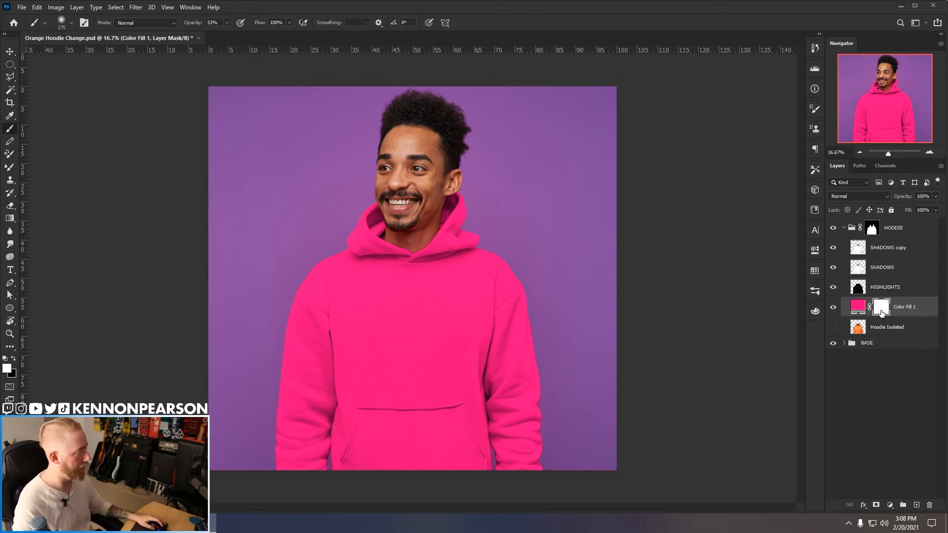
right_click(877, 312)
click(894, 331)
- Rename the color fill layer PINK, collapse the HOODIE group and save the document
double_click(880, 306)
text(PINK)
key(Return)
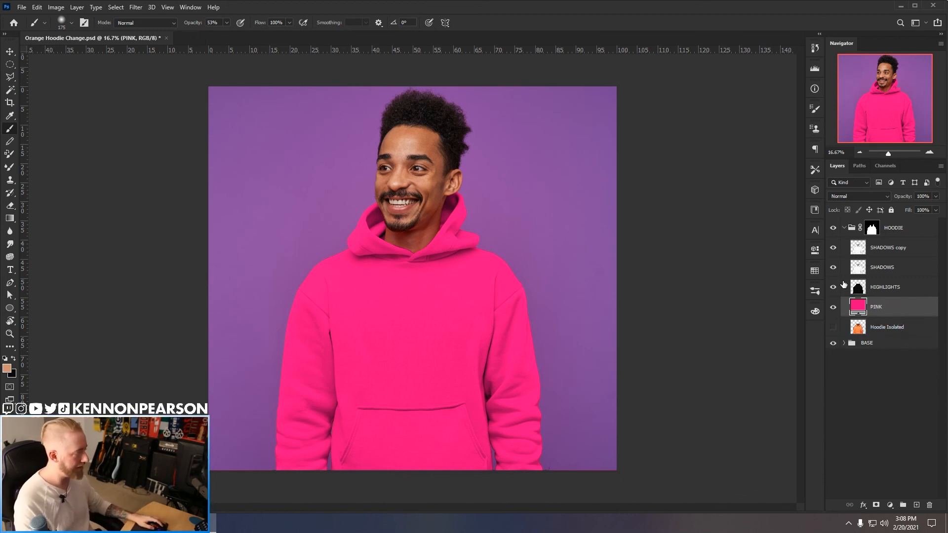
click(847, 231)
key(ctrl+s)
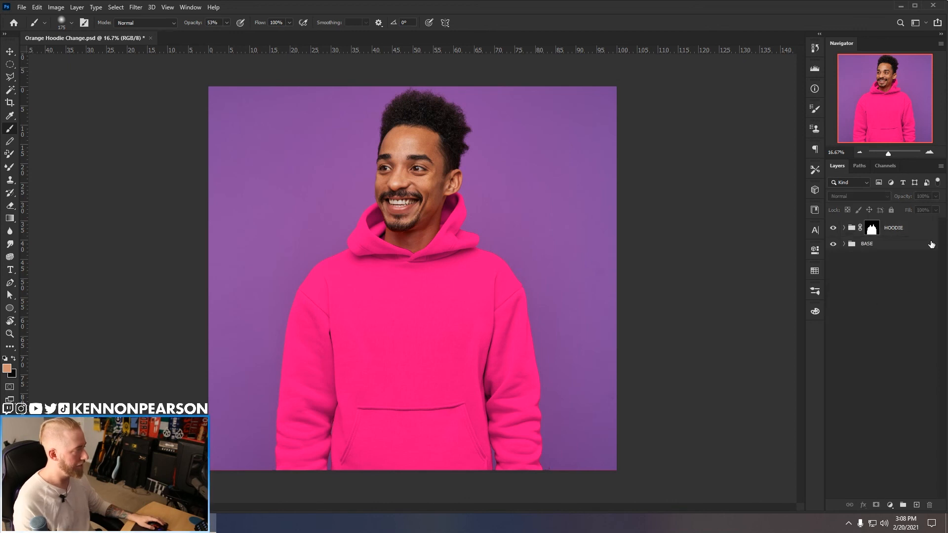